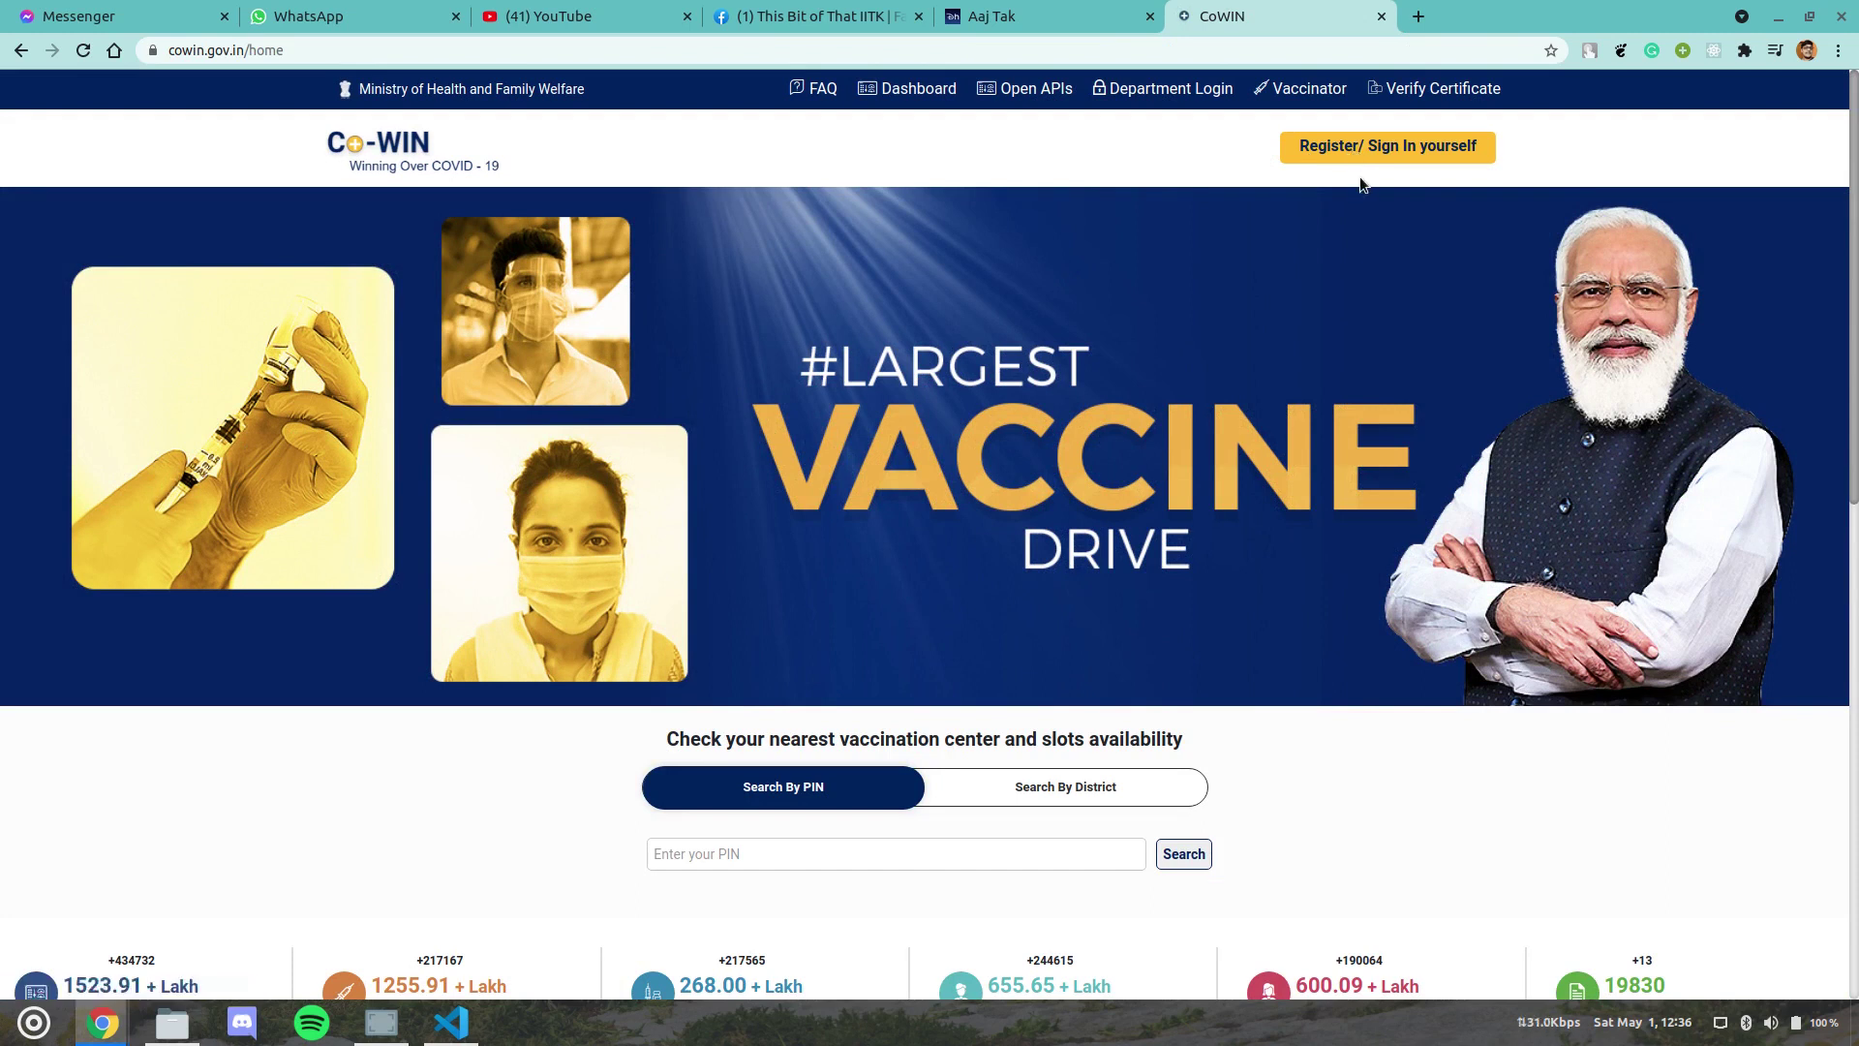
Open the CoWIN 'Register/ Sign In yourself' page in a new tab
left_click(1350, 151)
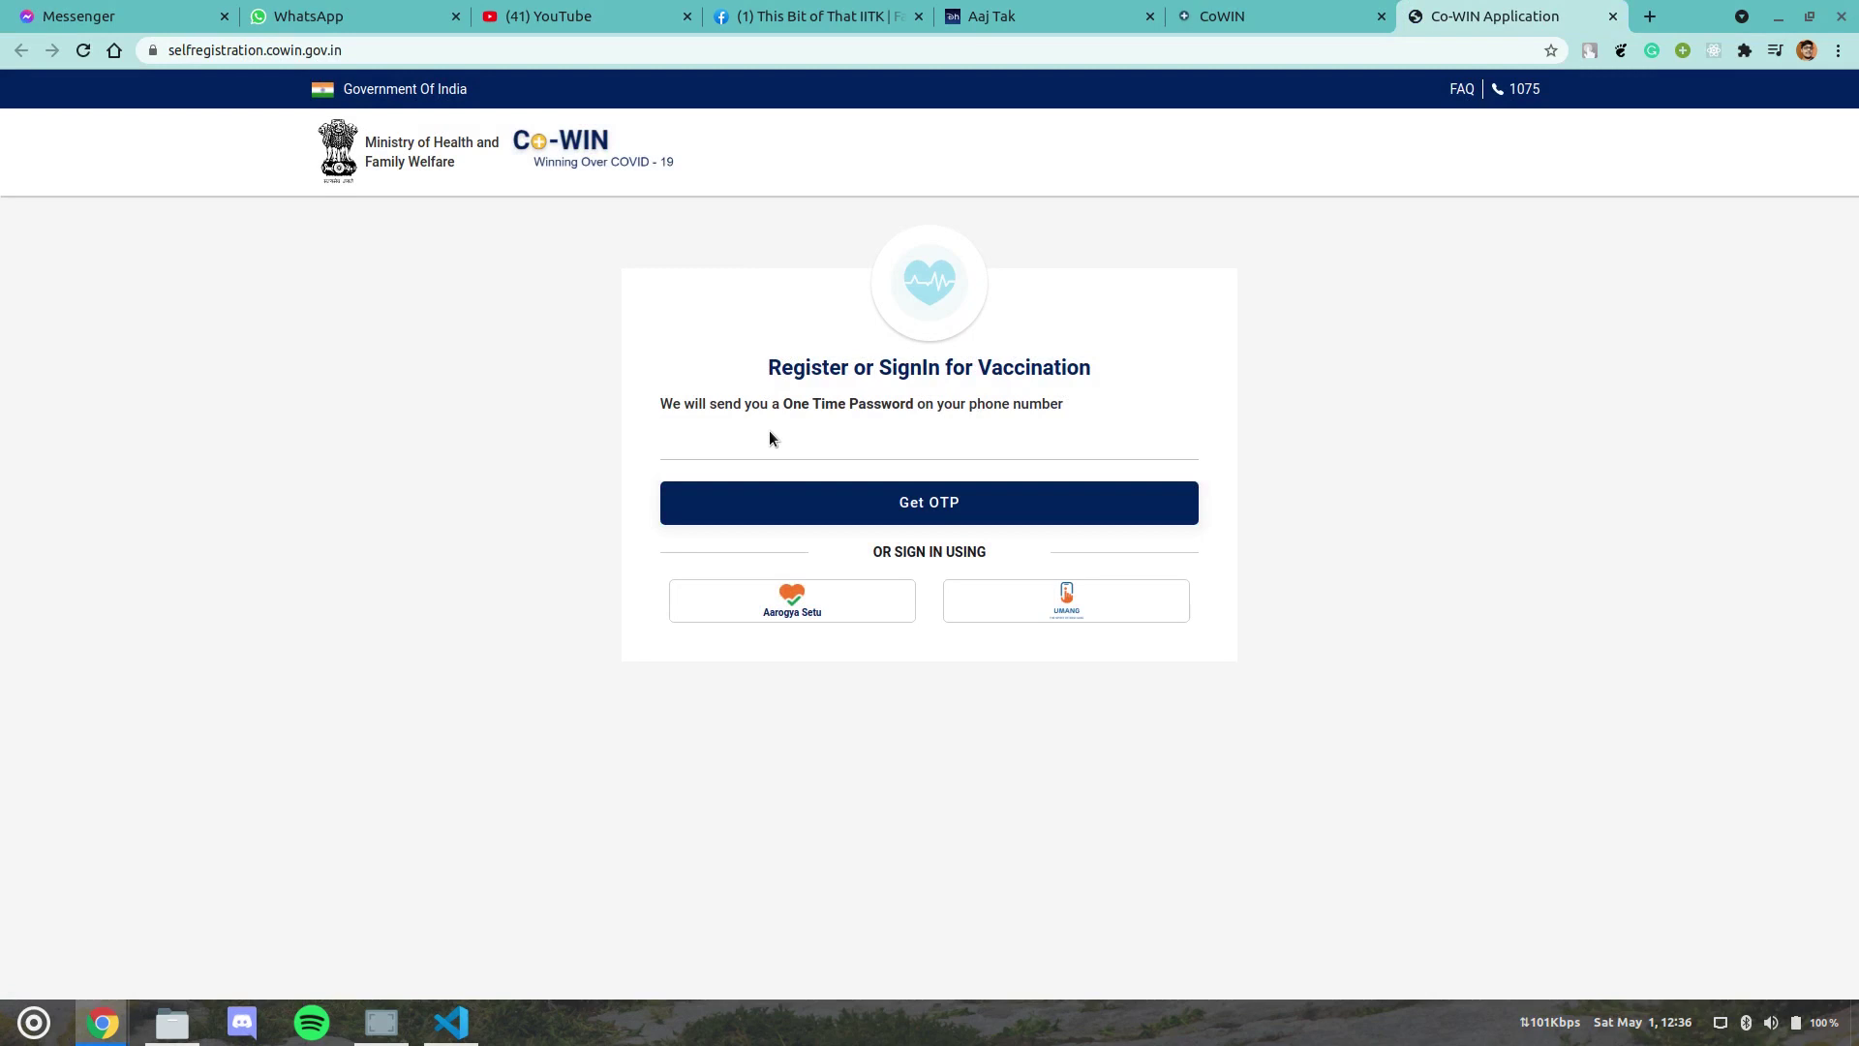
Enter the account's mobile number and request a one-time password
left_click(762, 441)
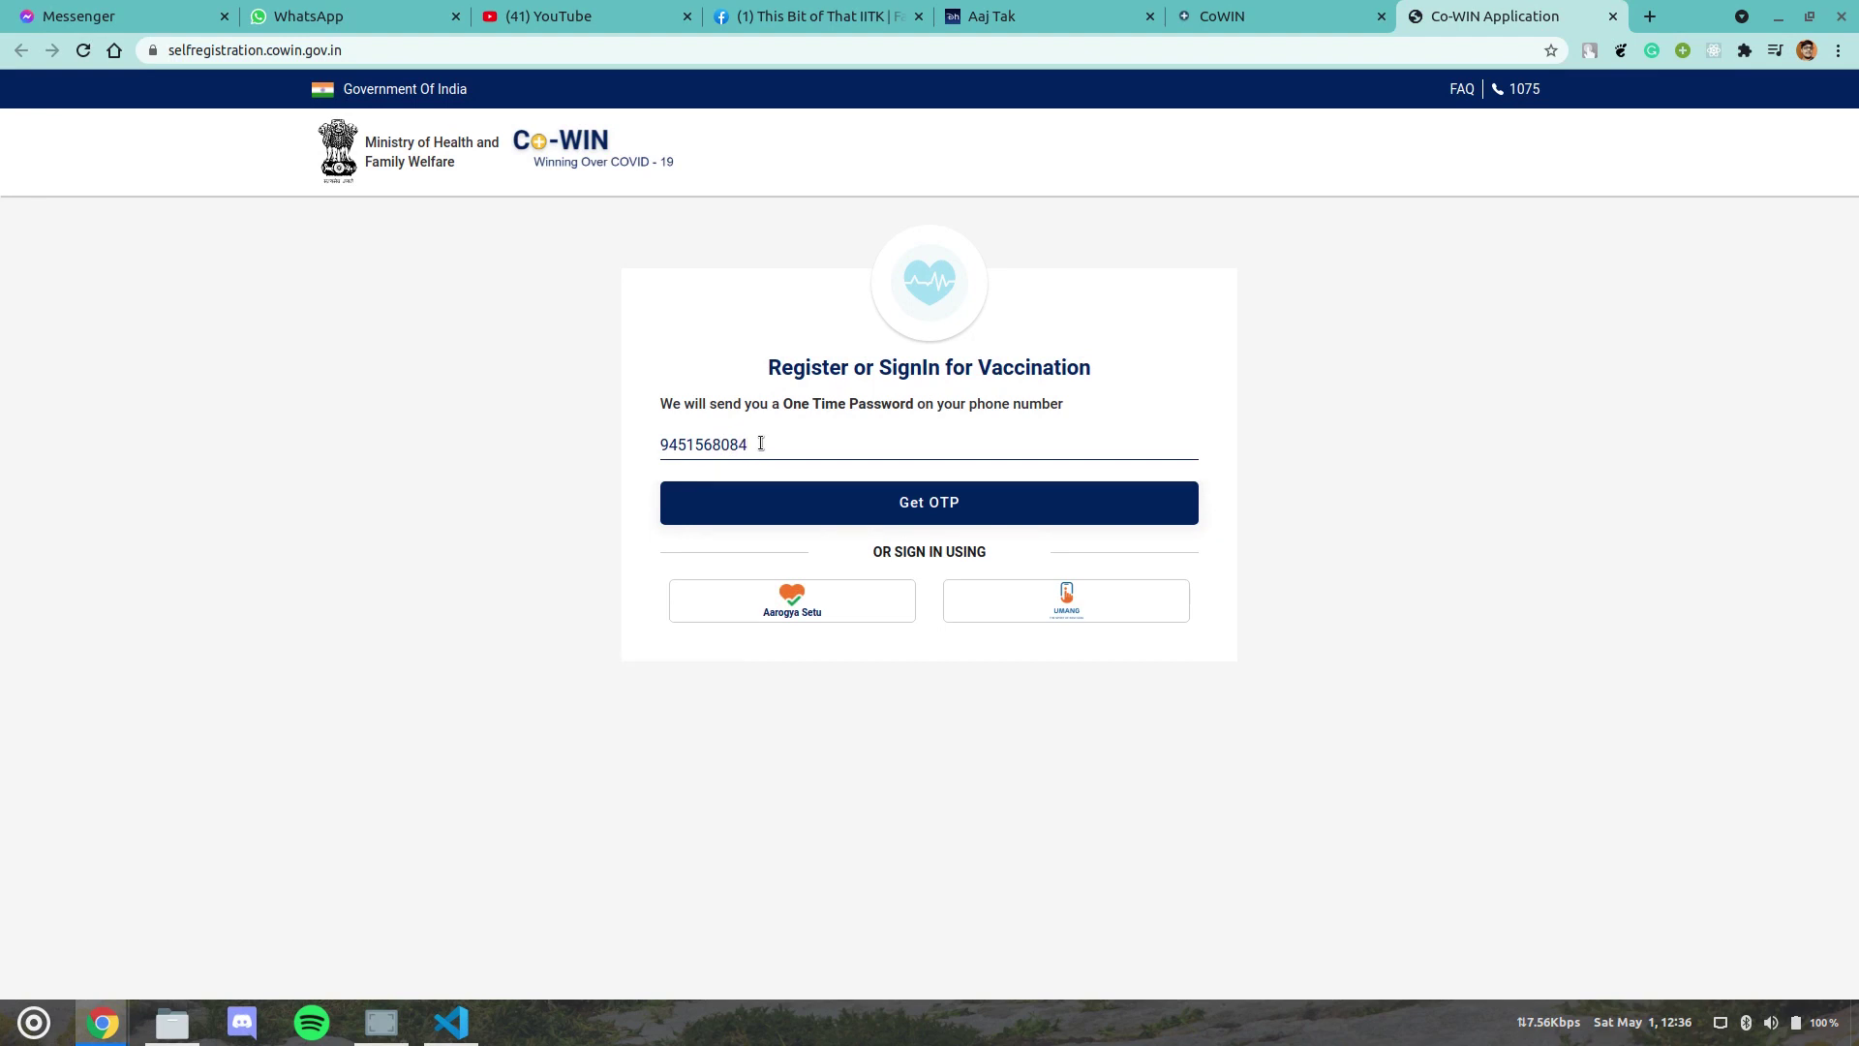
left_click(961, 513)
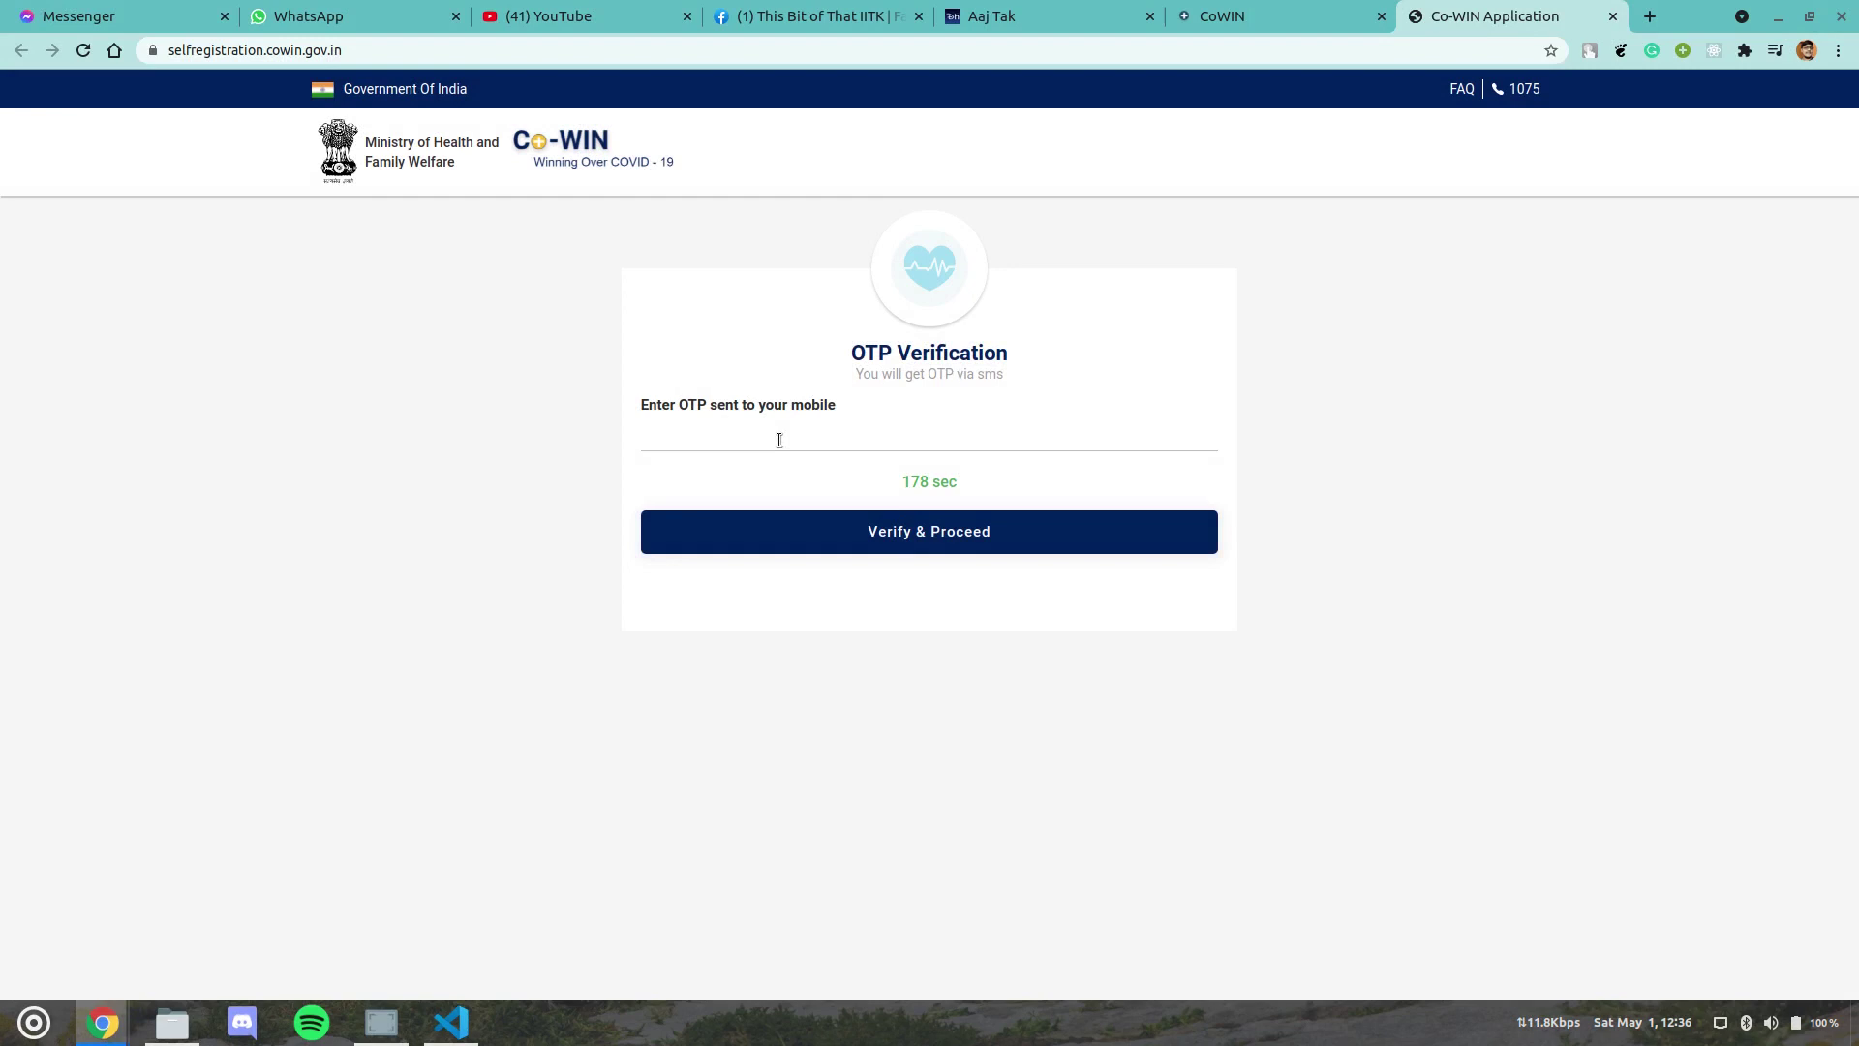
Enter the received OTP and verify it to reach the account dashboard
left_click(779, 440)
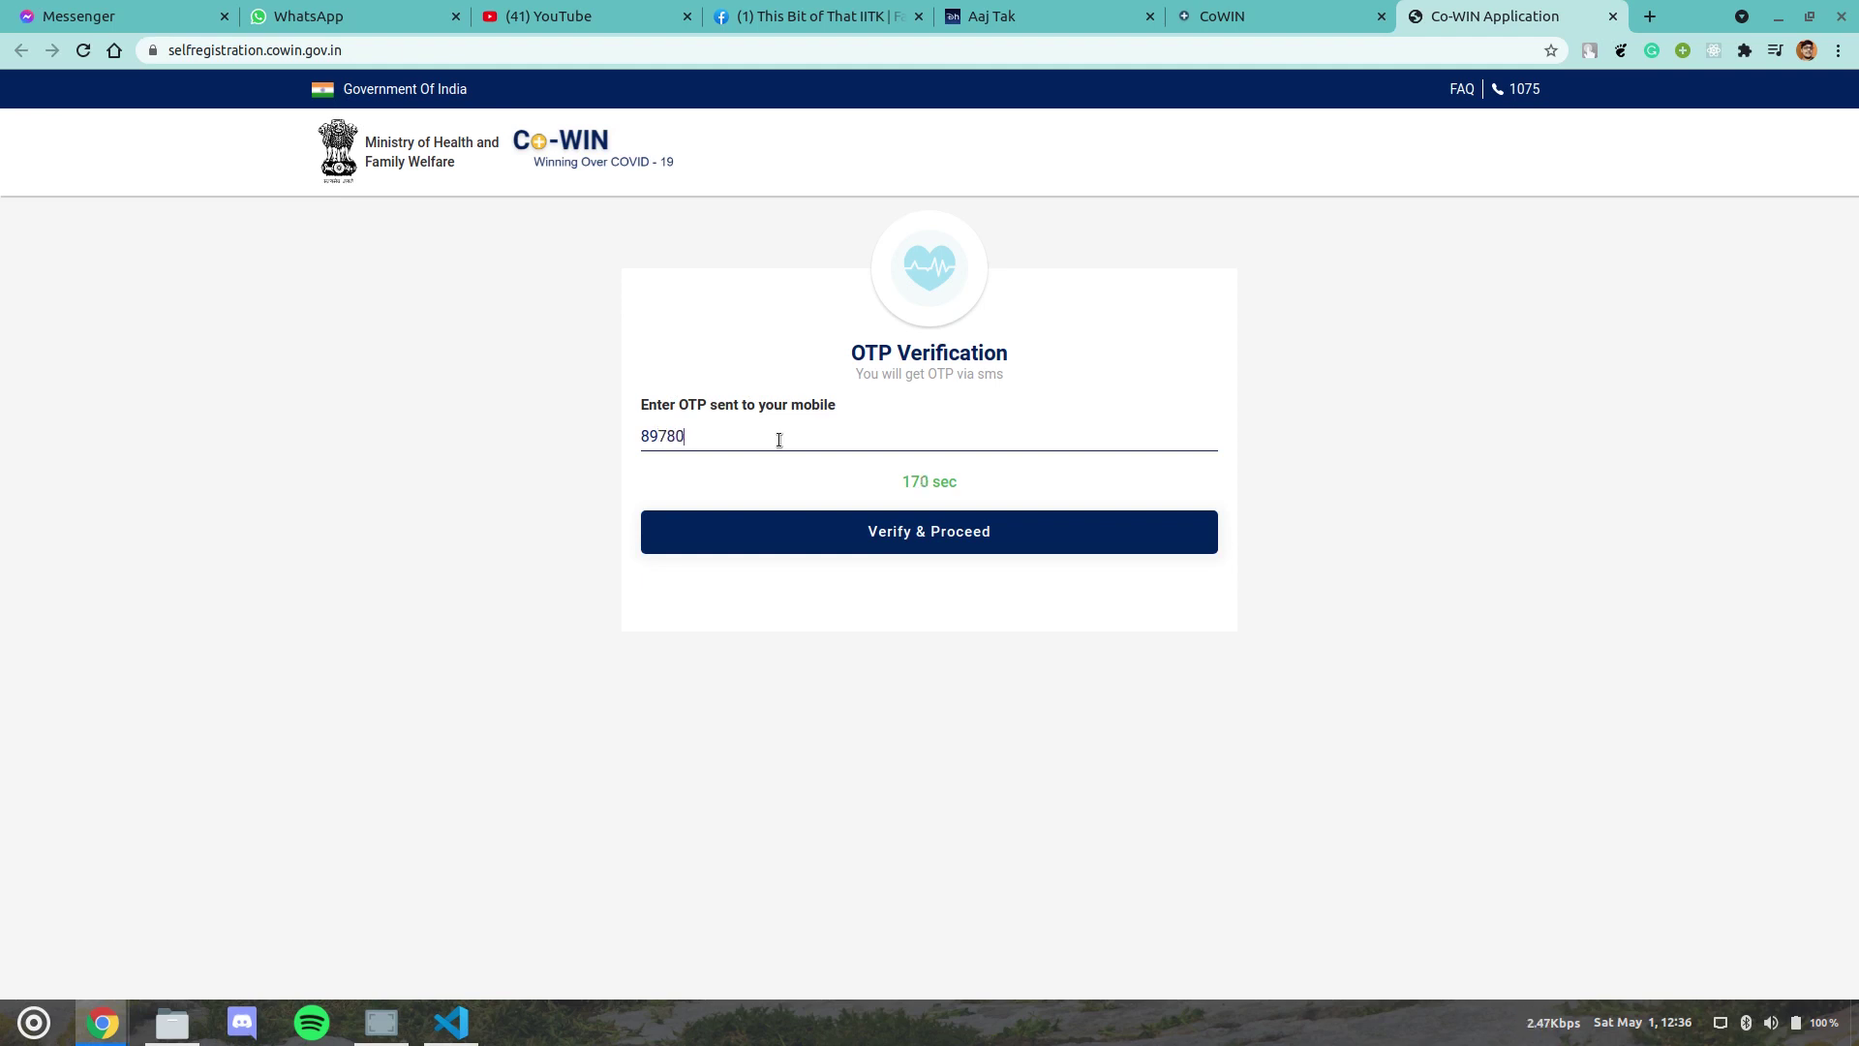
left_click(847, 527)
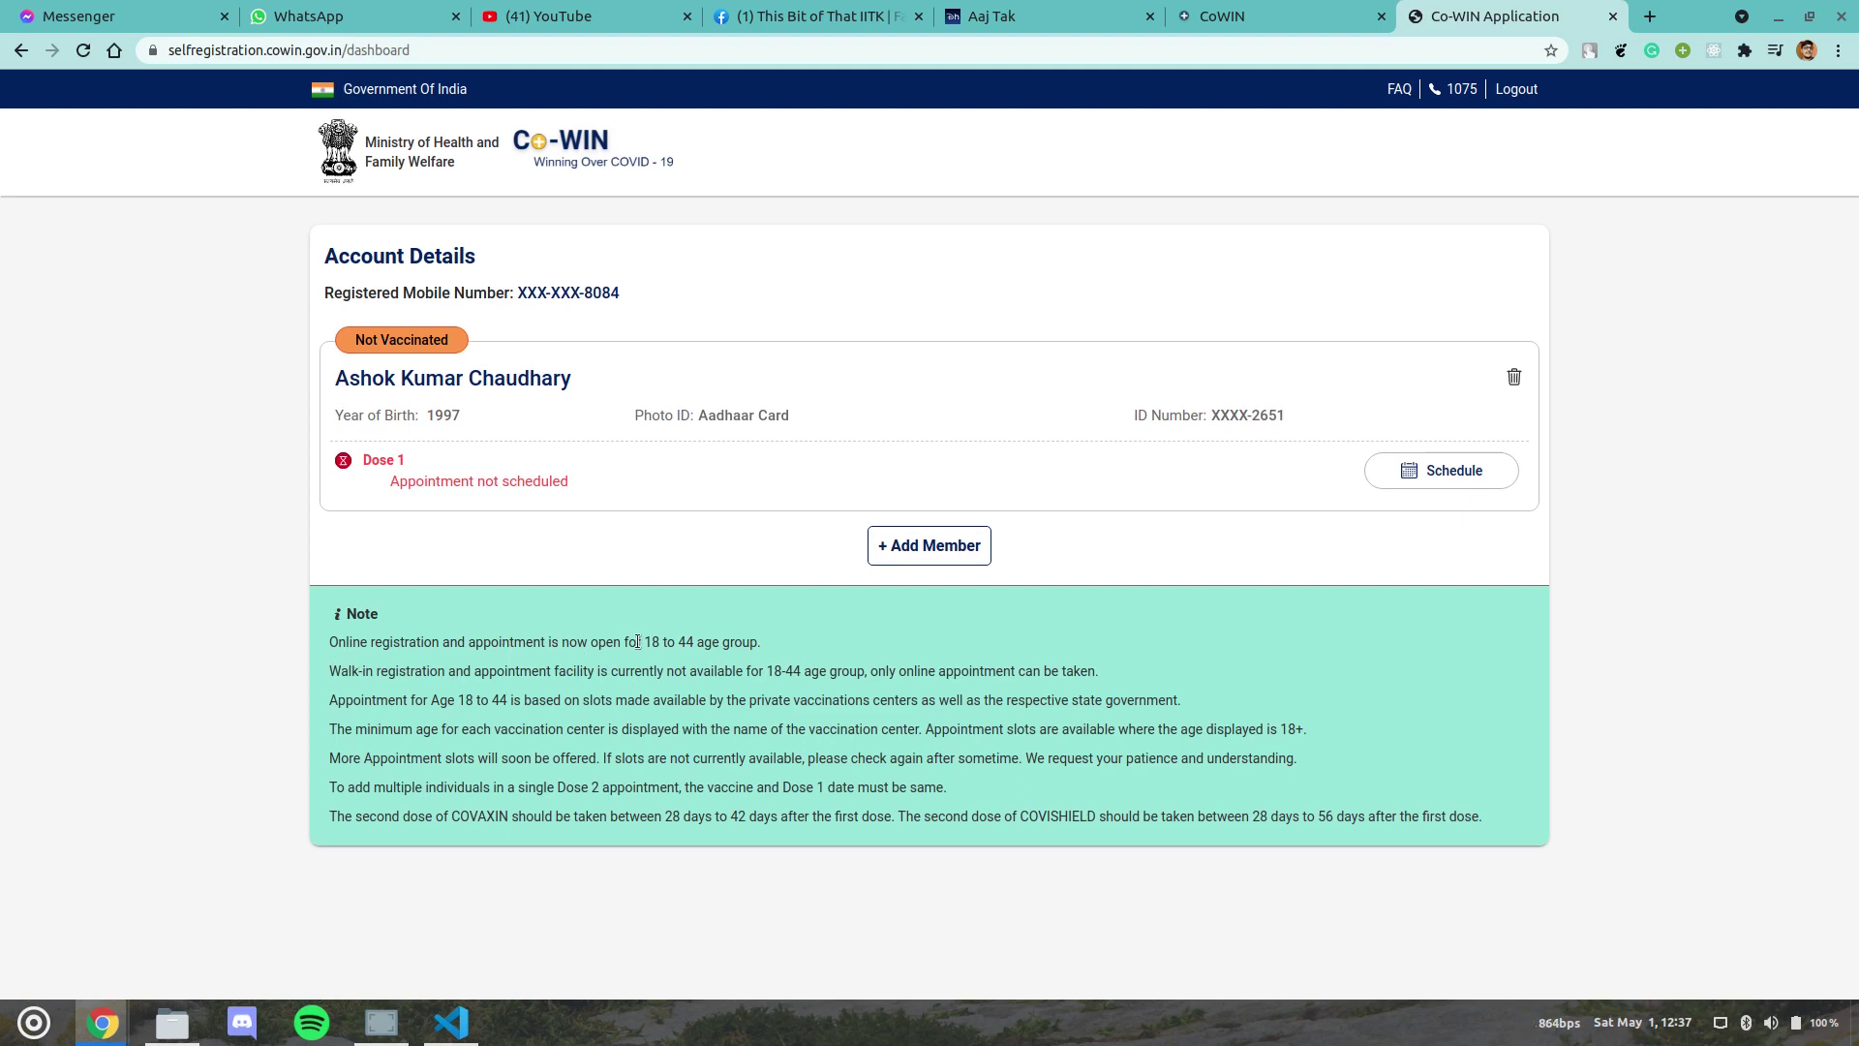
Schedule Dose 1 for the Not Vaccinated member and continue to appointment booking
left_click_drag(644, 643, 694, 643)
left_click(376, 683)
left_click(1434, 475)
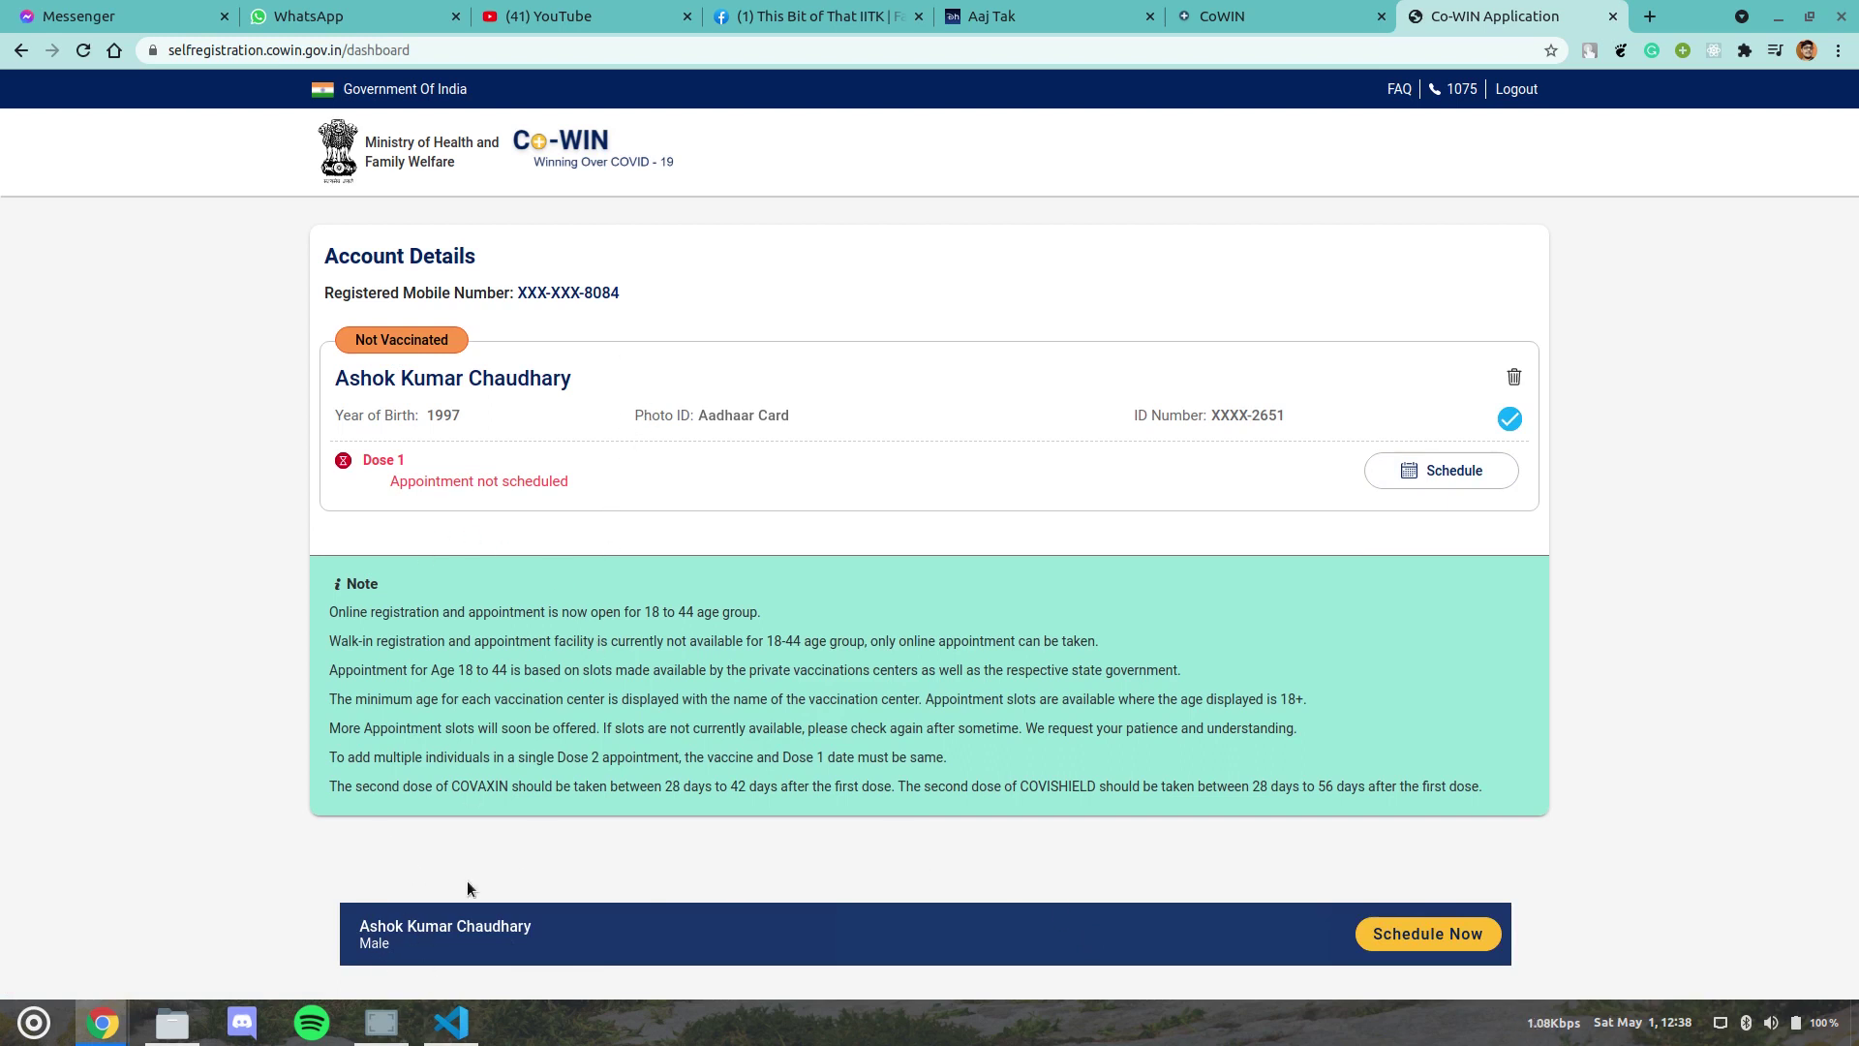
left_click(1428, 941)
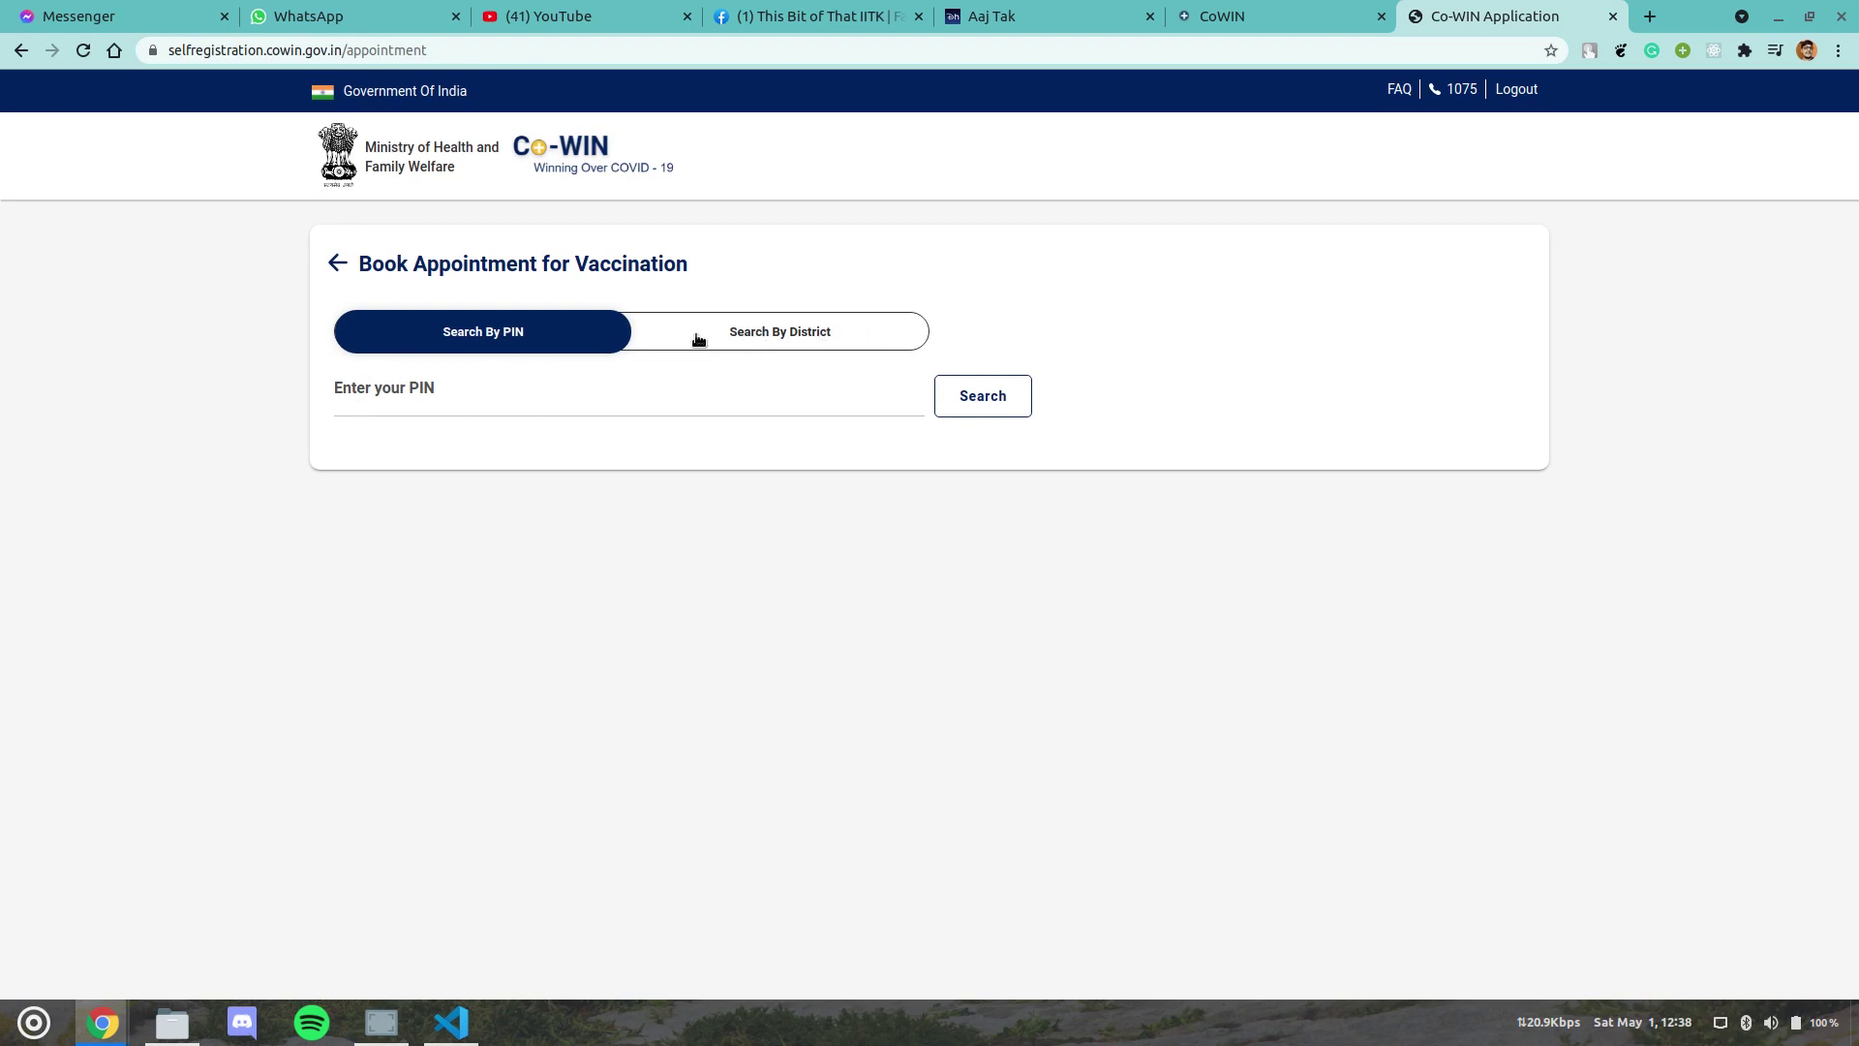
Switch to searching by district and choose Uttar Pradesh as the state
left_click(796, 341)
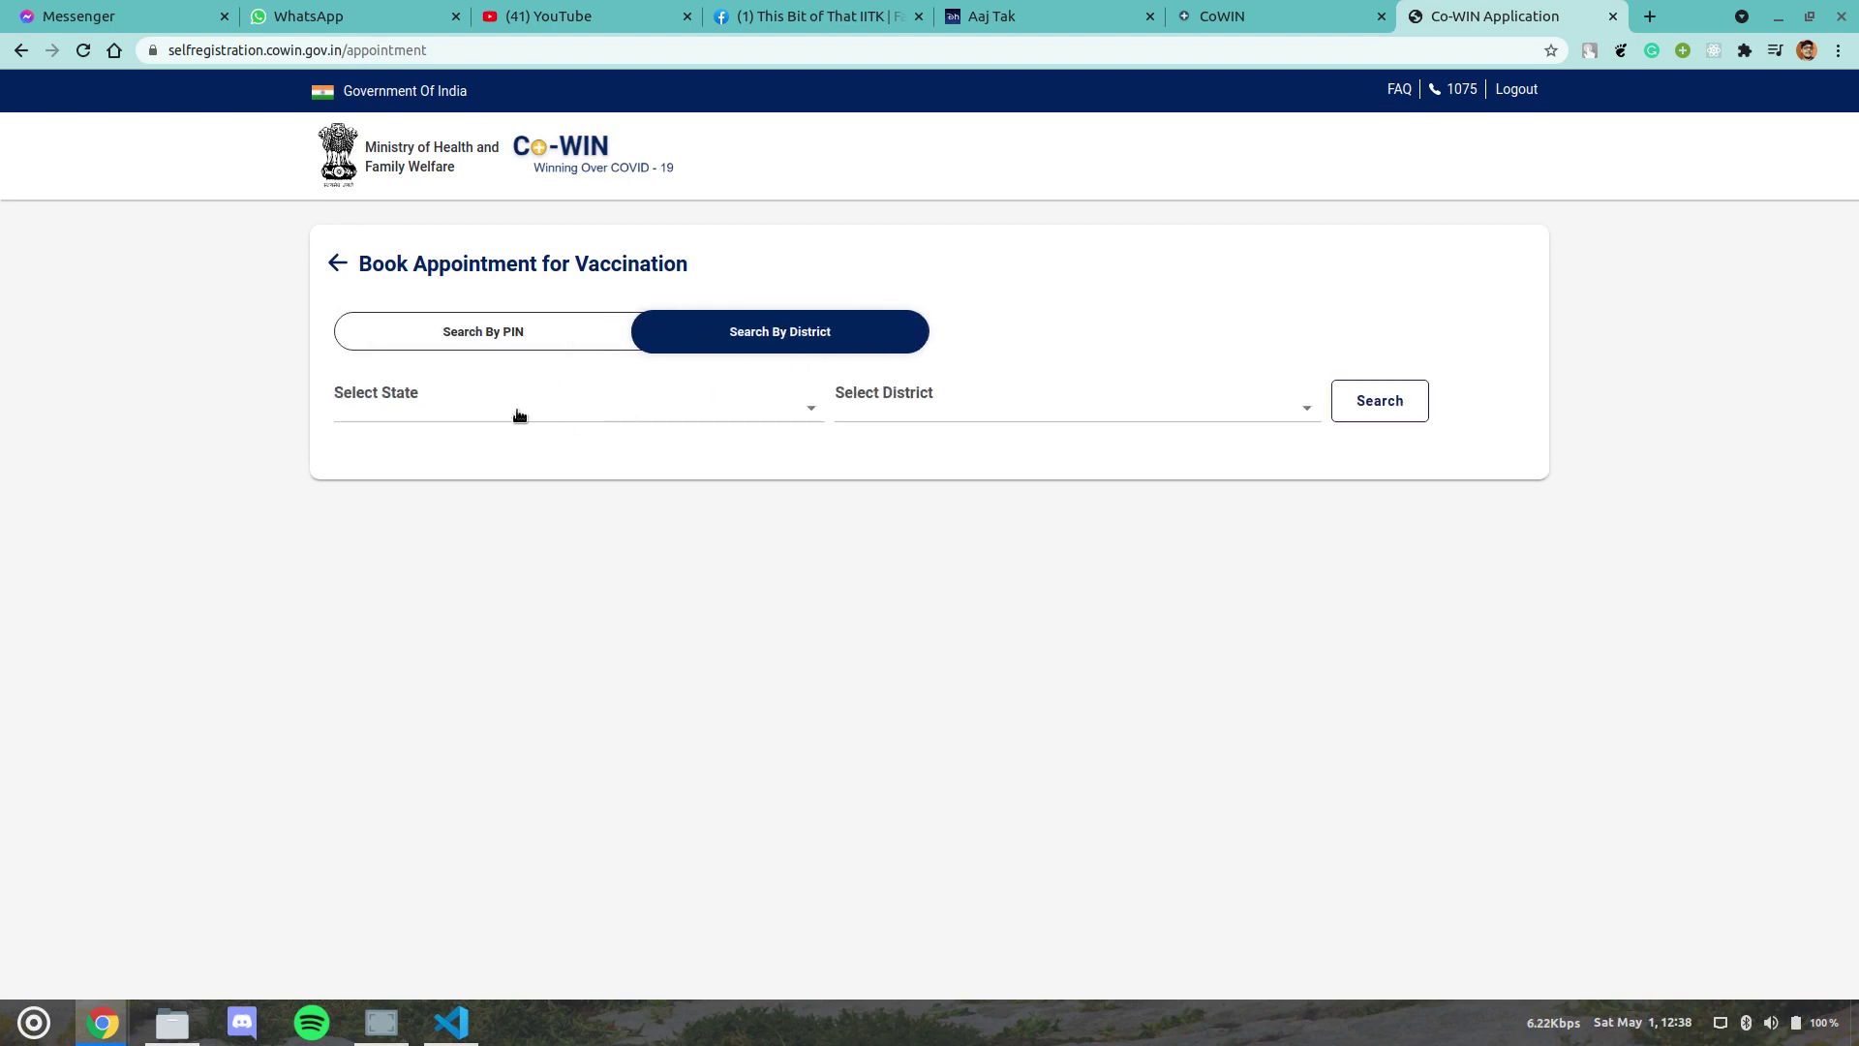
left_click(481, 407)
scroll(682, 479, "down", 10)
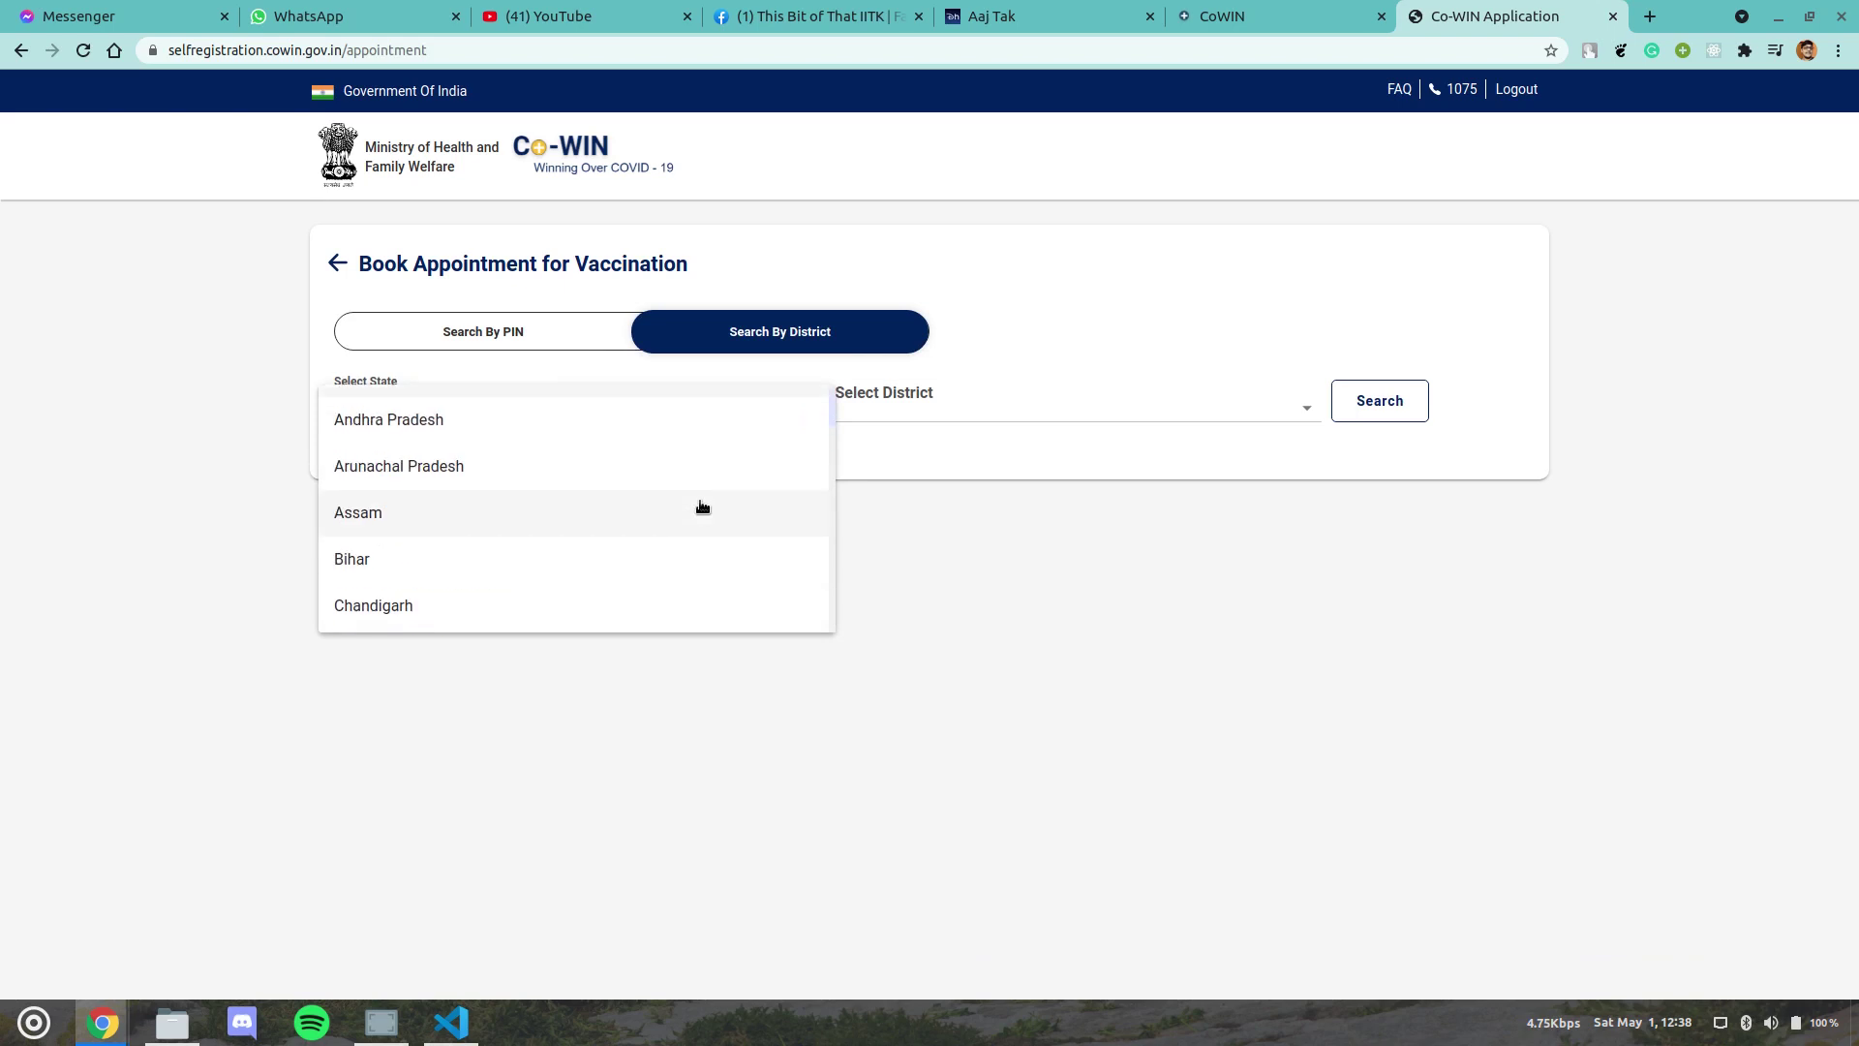
scroll(673, 513, "down", 9)
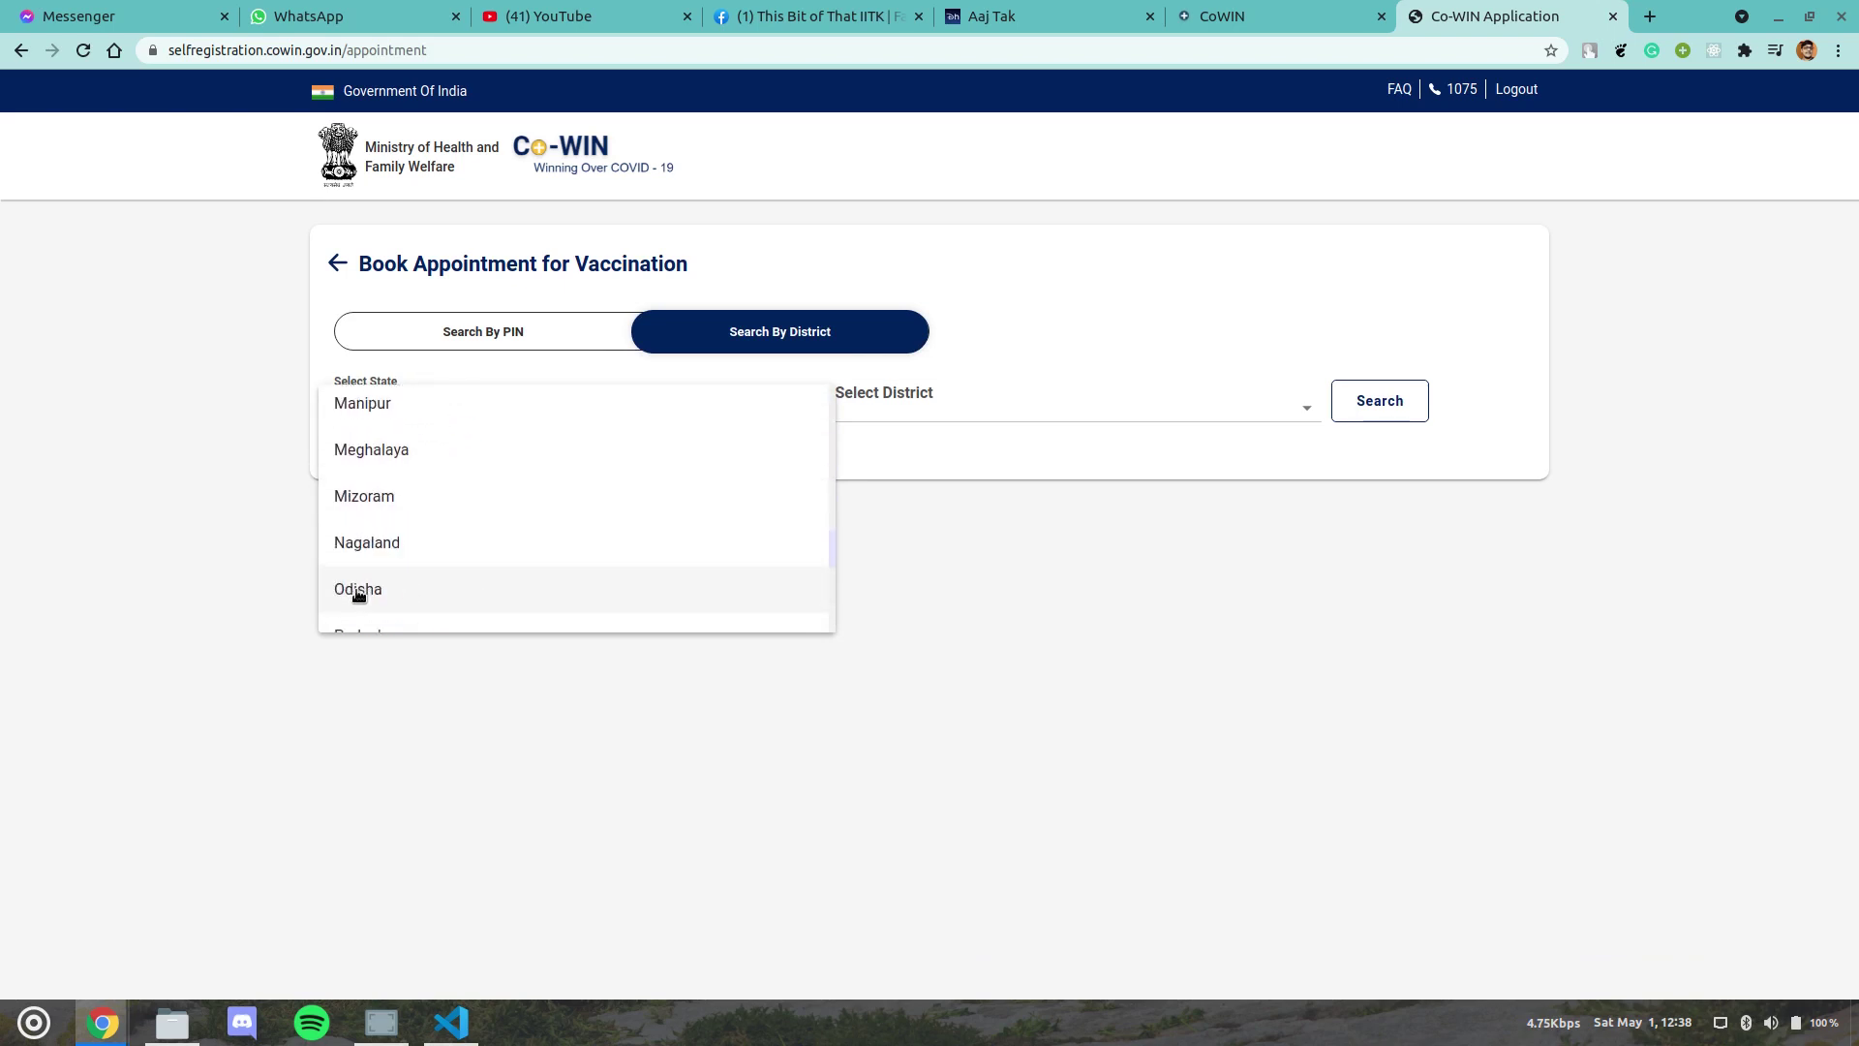
left_click(394, 523)
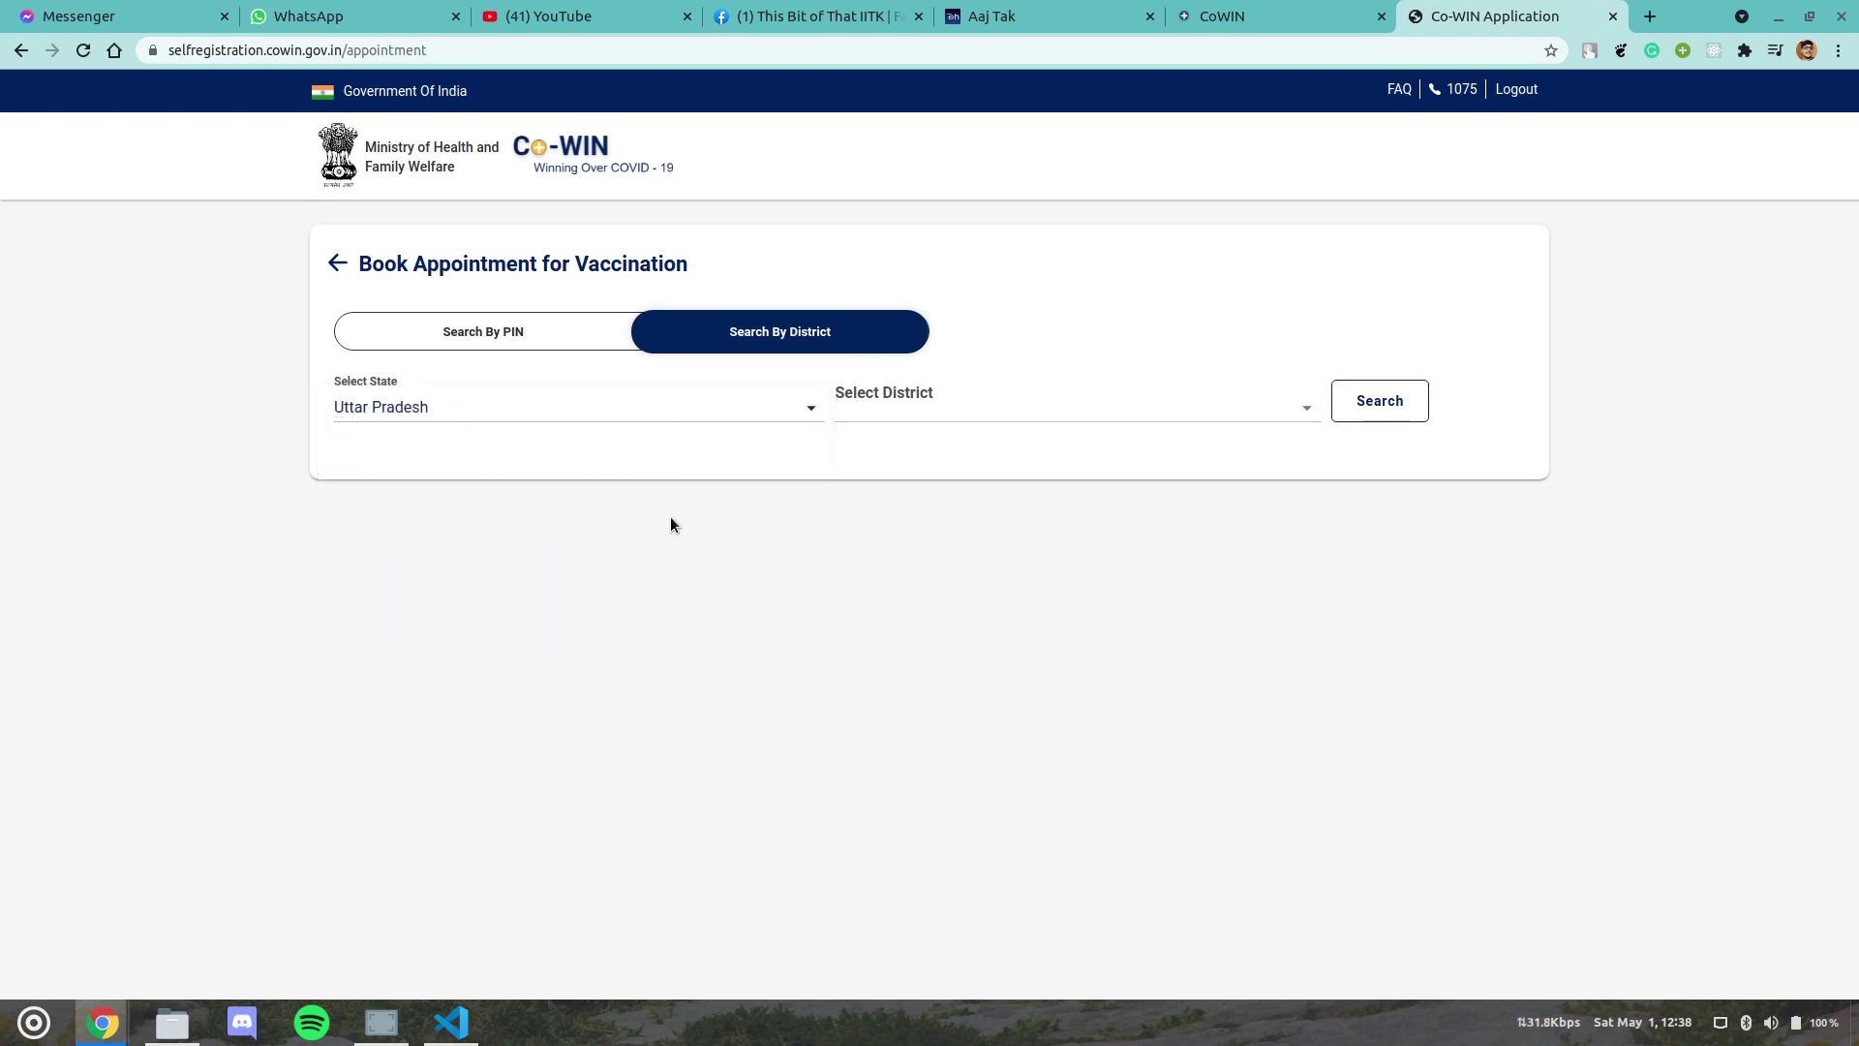
Choose Lucknow as the district
left_click(1084, 407)
scroll(1059, 547, "down", 5)
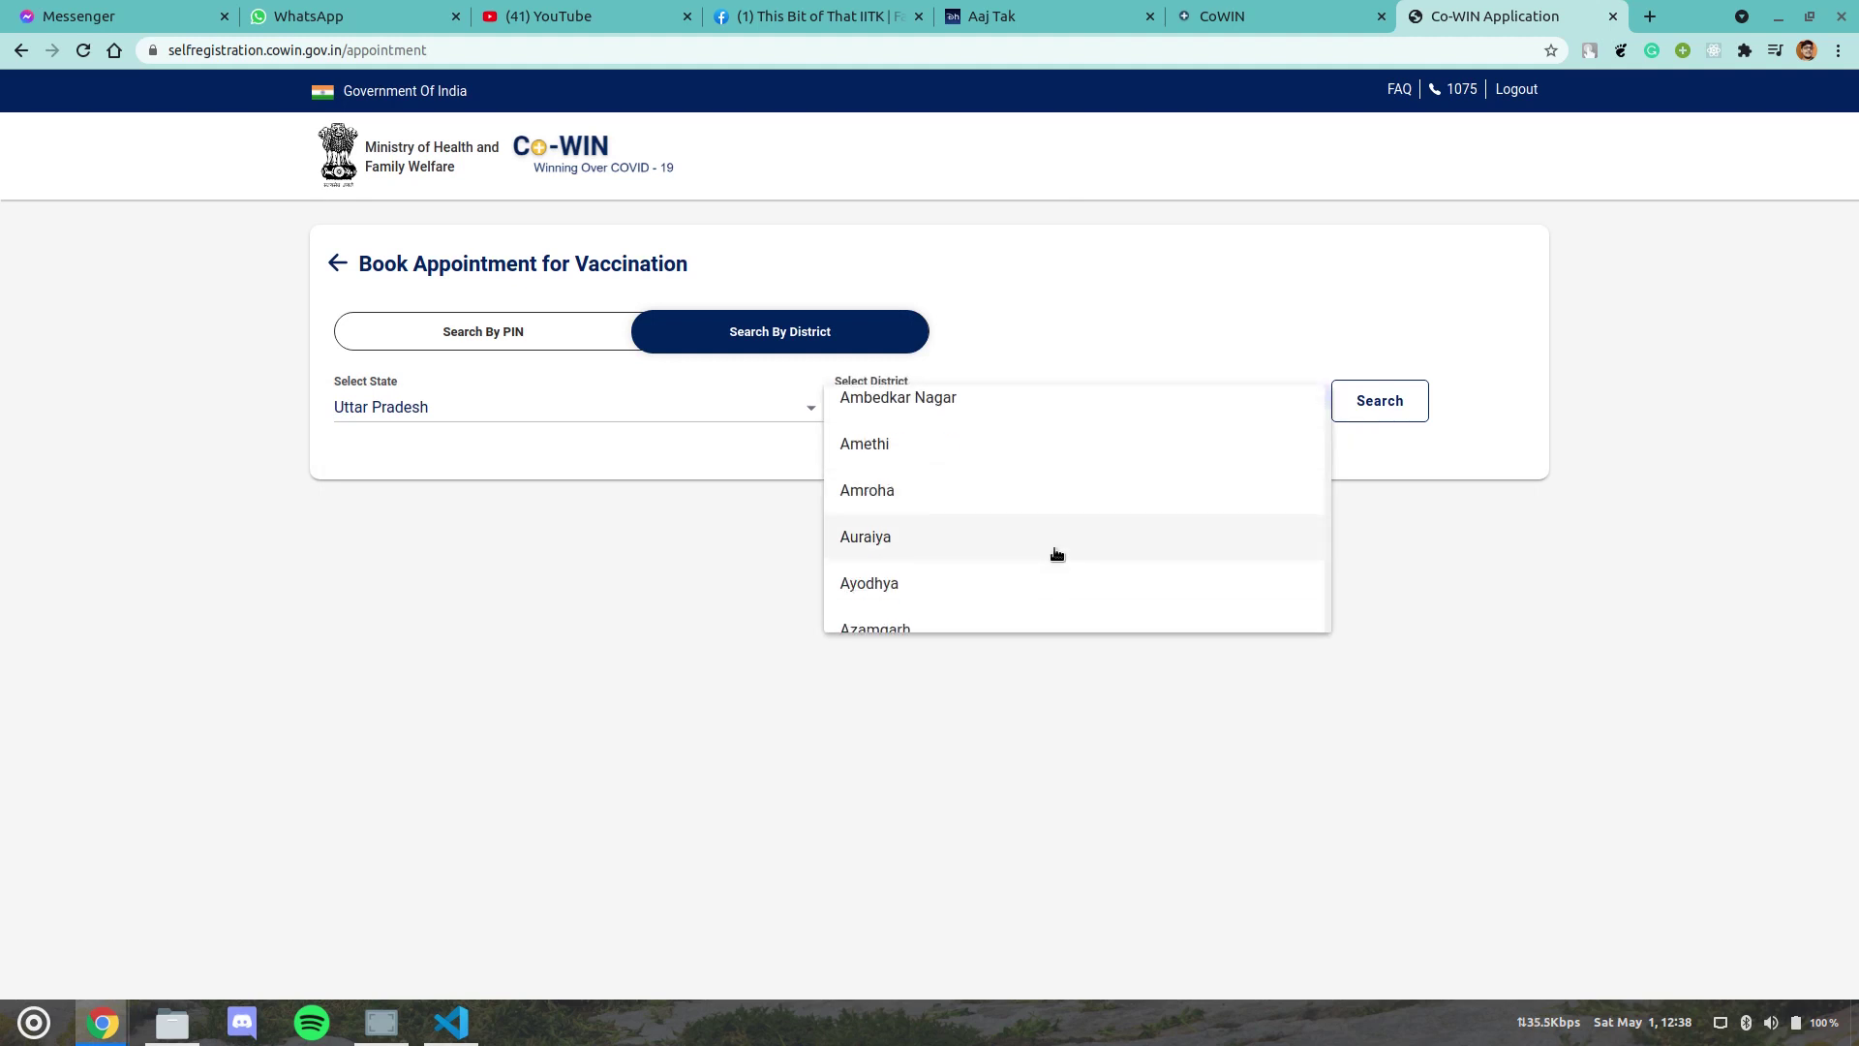
scroll(1061, 547, "down", 1)
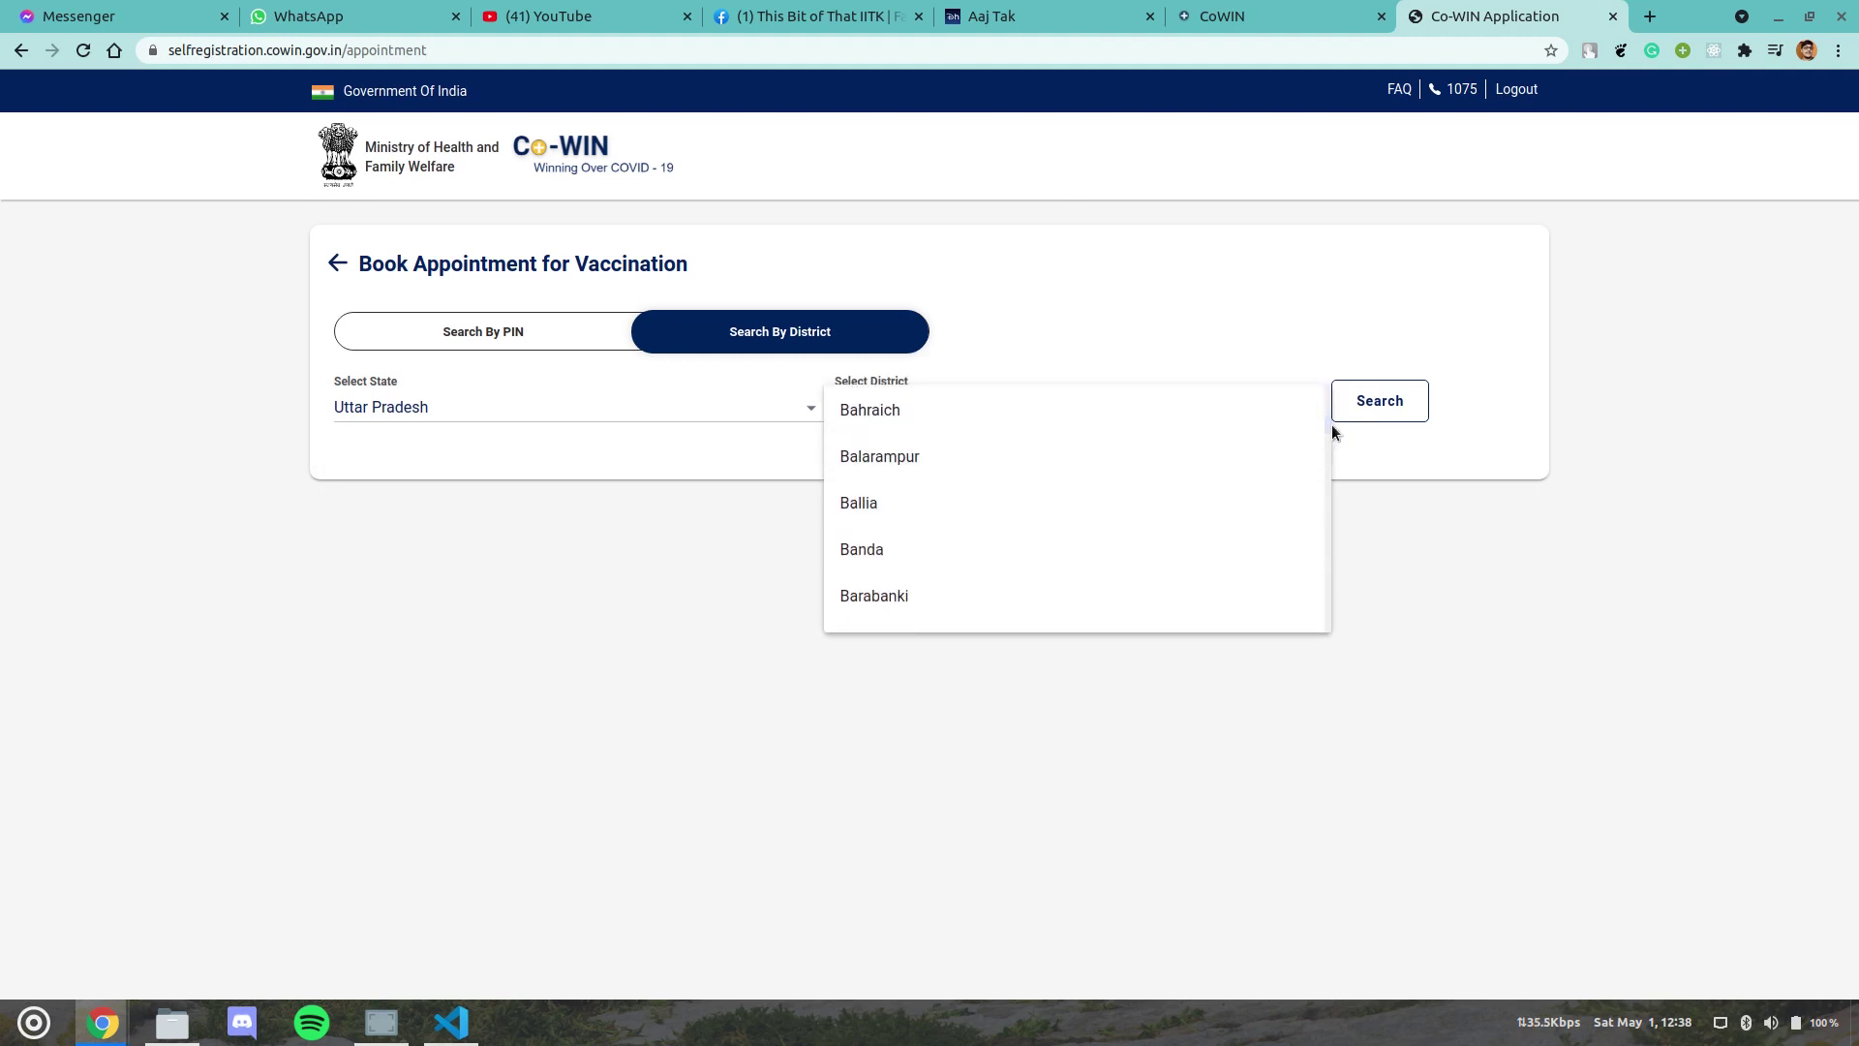
left_click_drag(1327, 426, 1327, 534)
scroll(1008, 539, "down", 2)
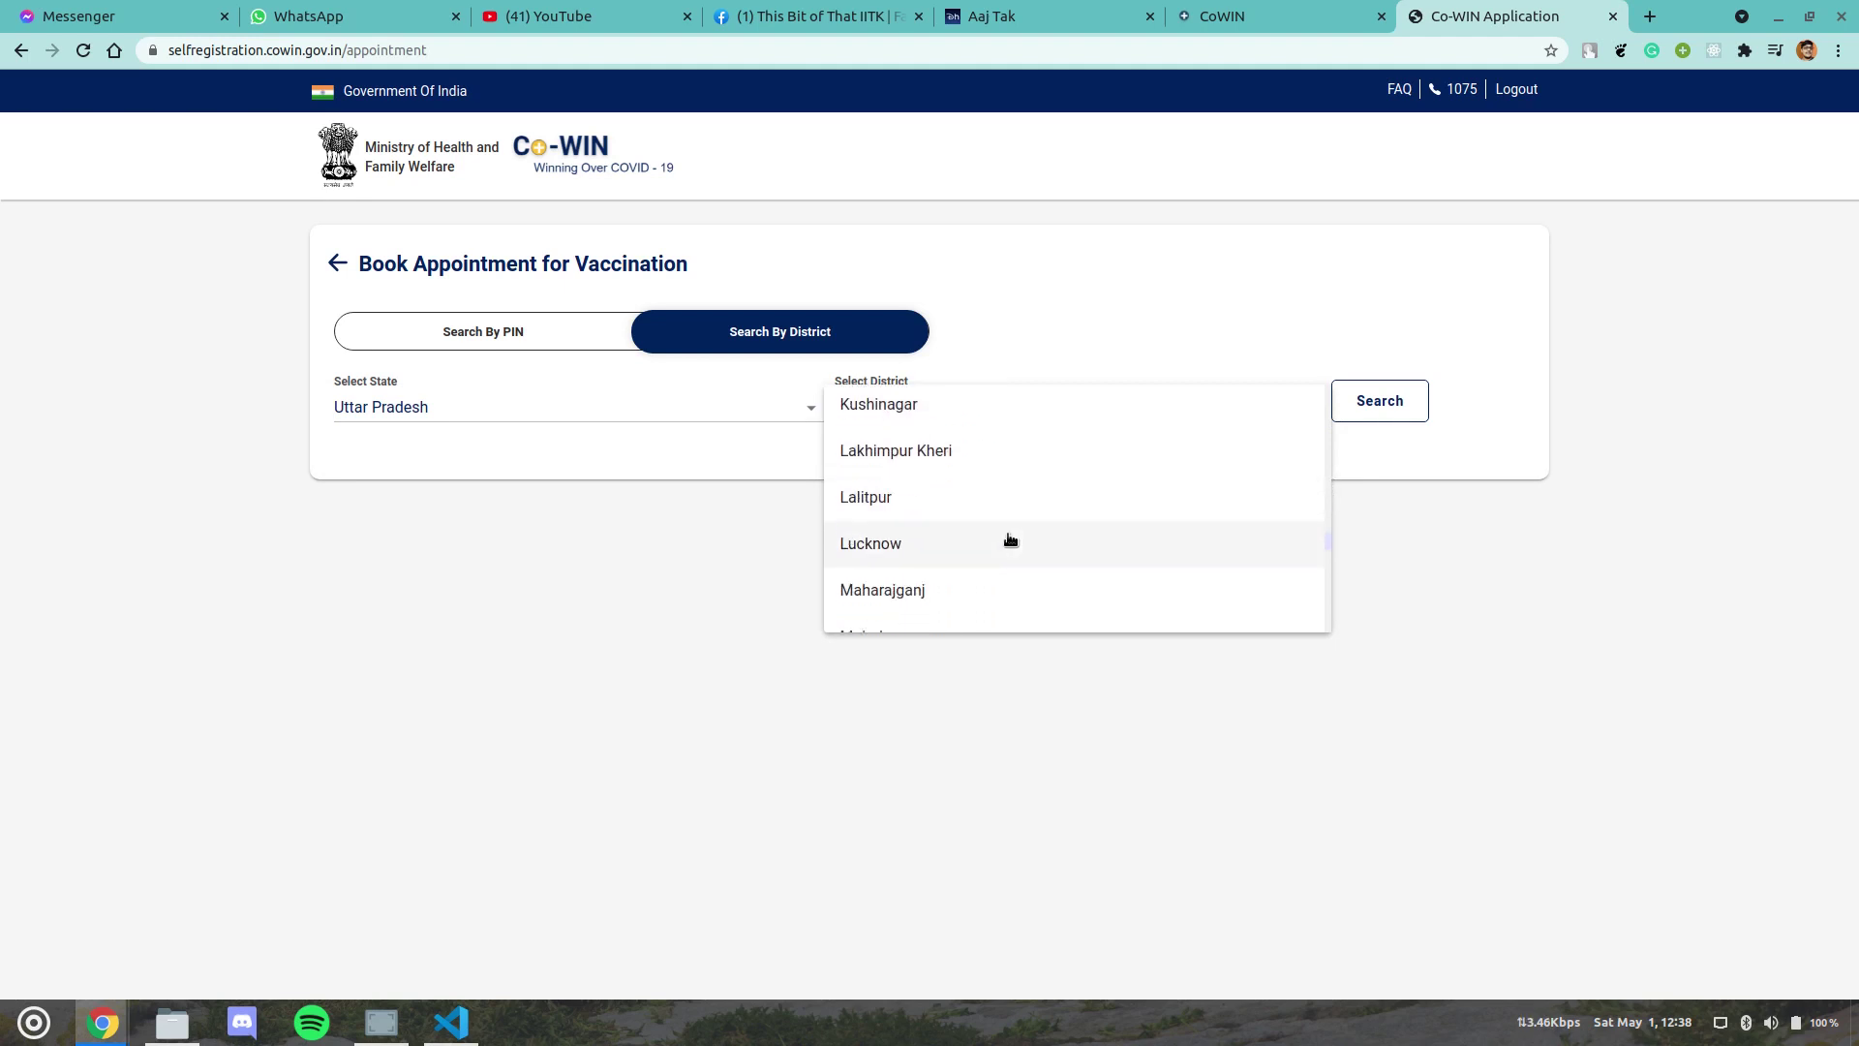
left_click(930, 548)
Search Lucknow centres and review slot availability for 01–07 May 2021, including Aishbagh UCHC
left_click(1391, 409)
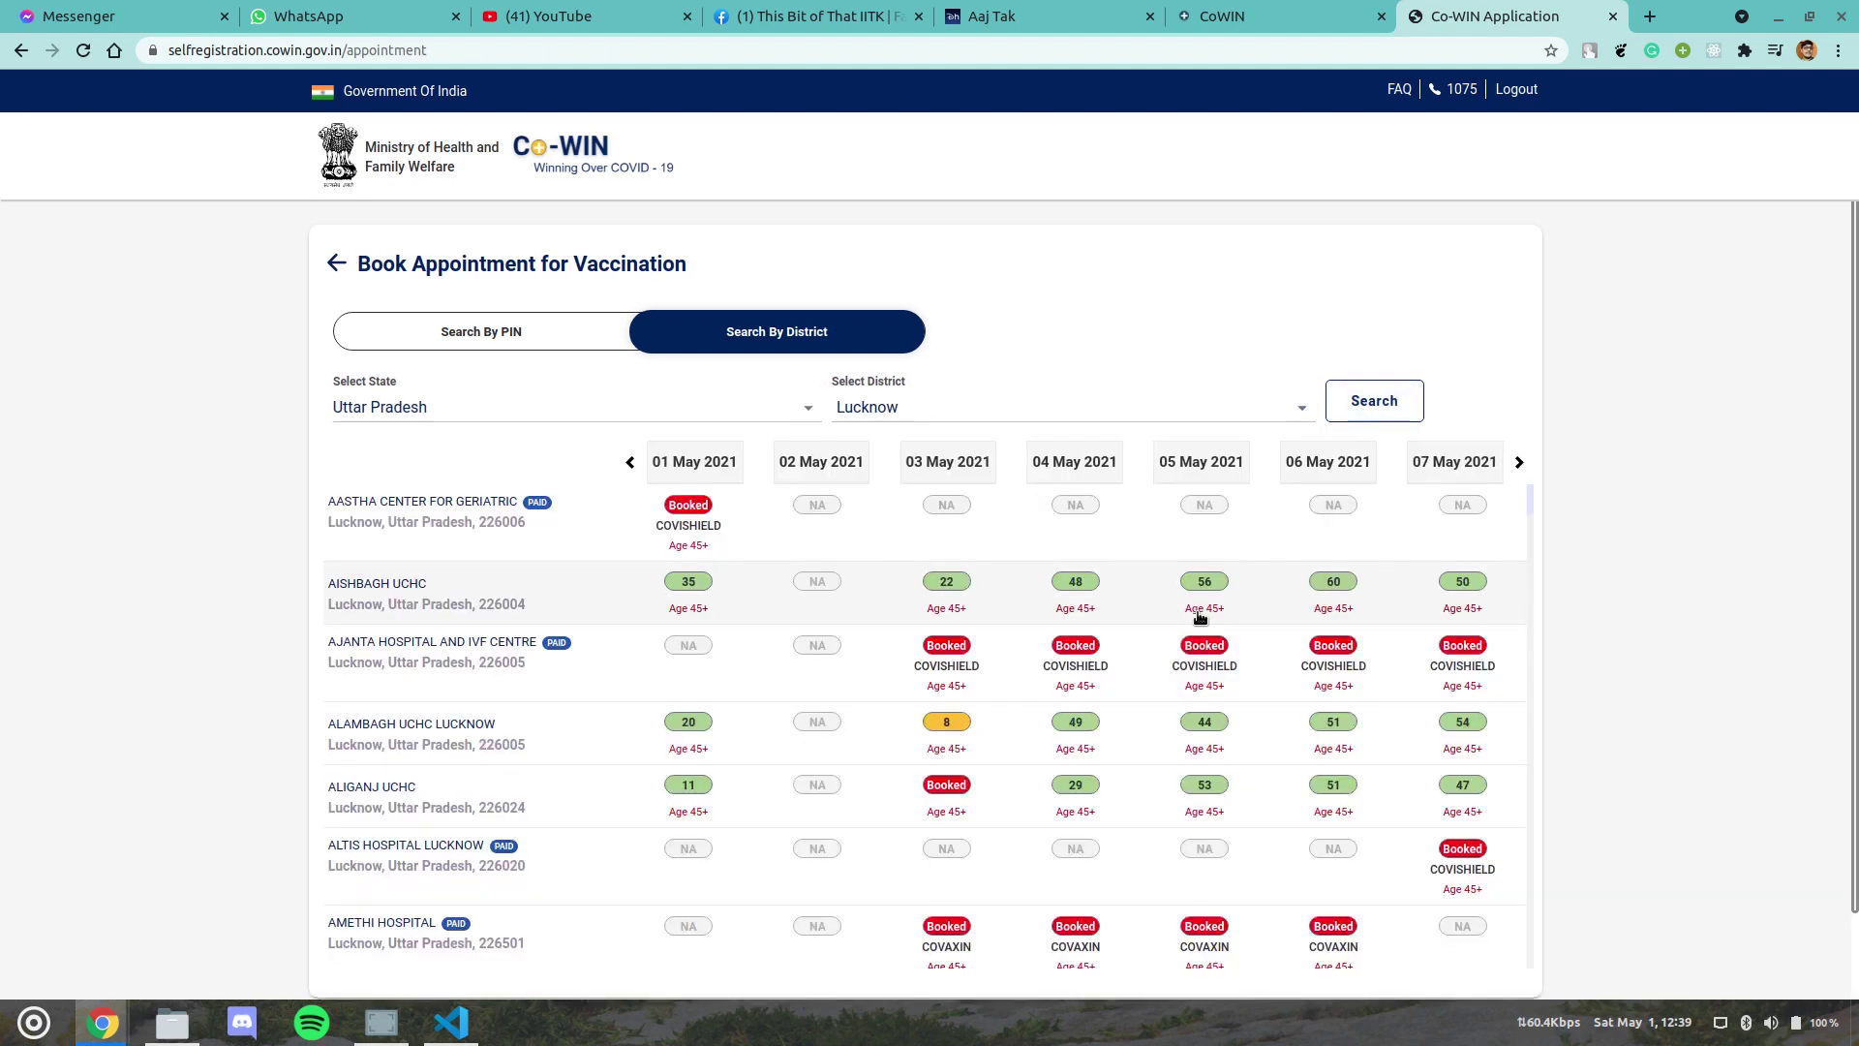
scroll(540, 586, "down", 1)
scroll(540, 586, "down", 1)
scroll(531, 642, "up", 2)
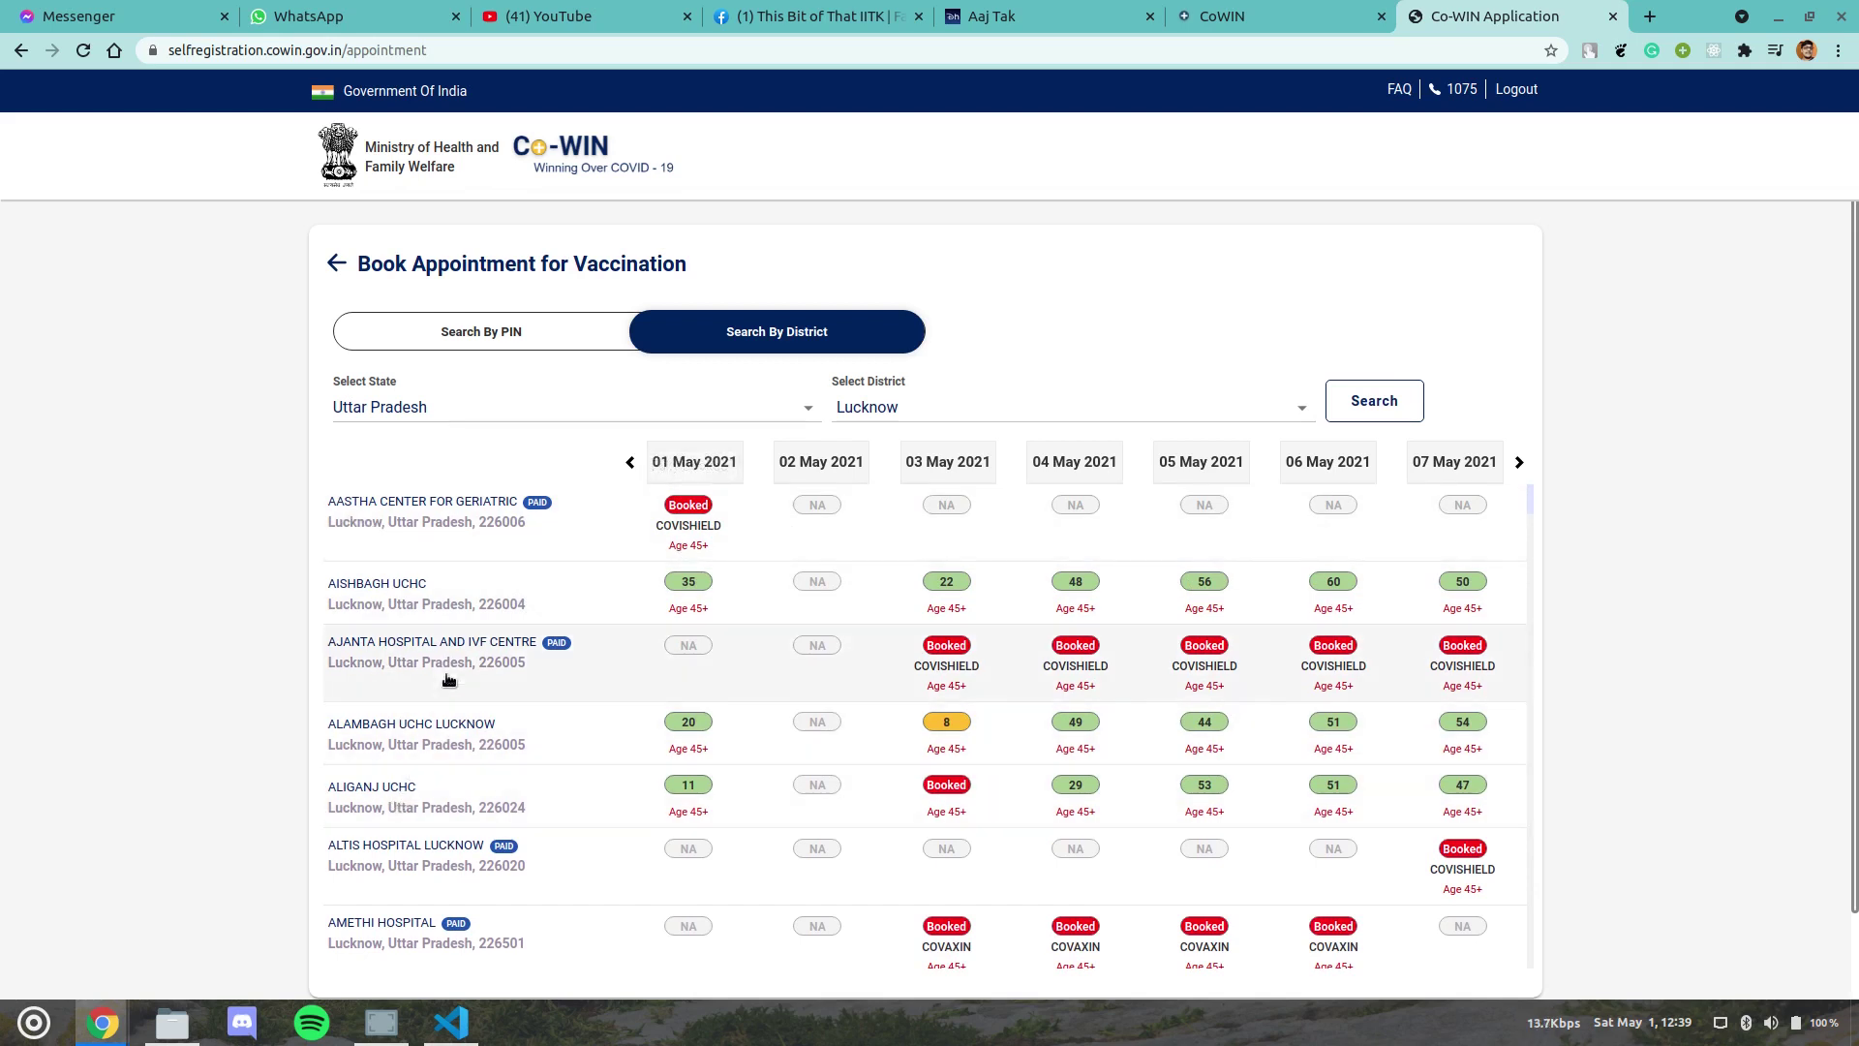
scroll(455, 661, "down", 3)
scroll(459, 662, "up", 3)
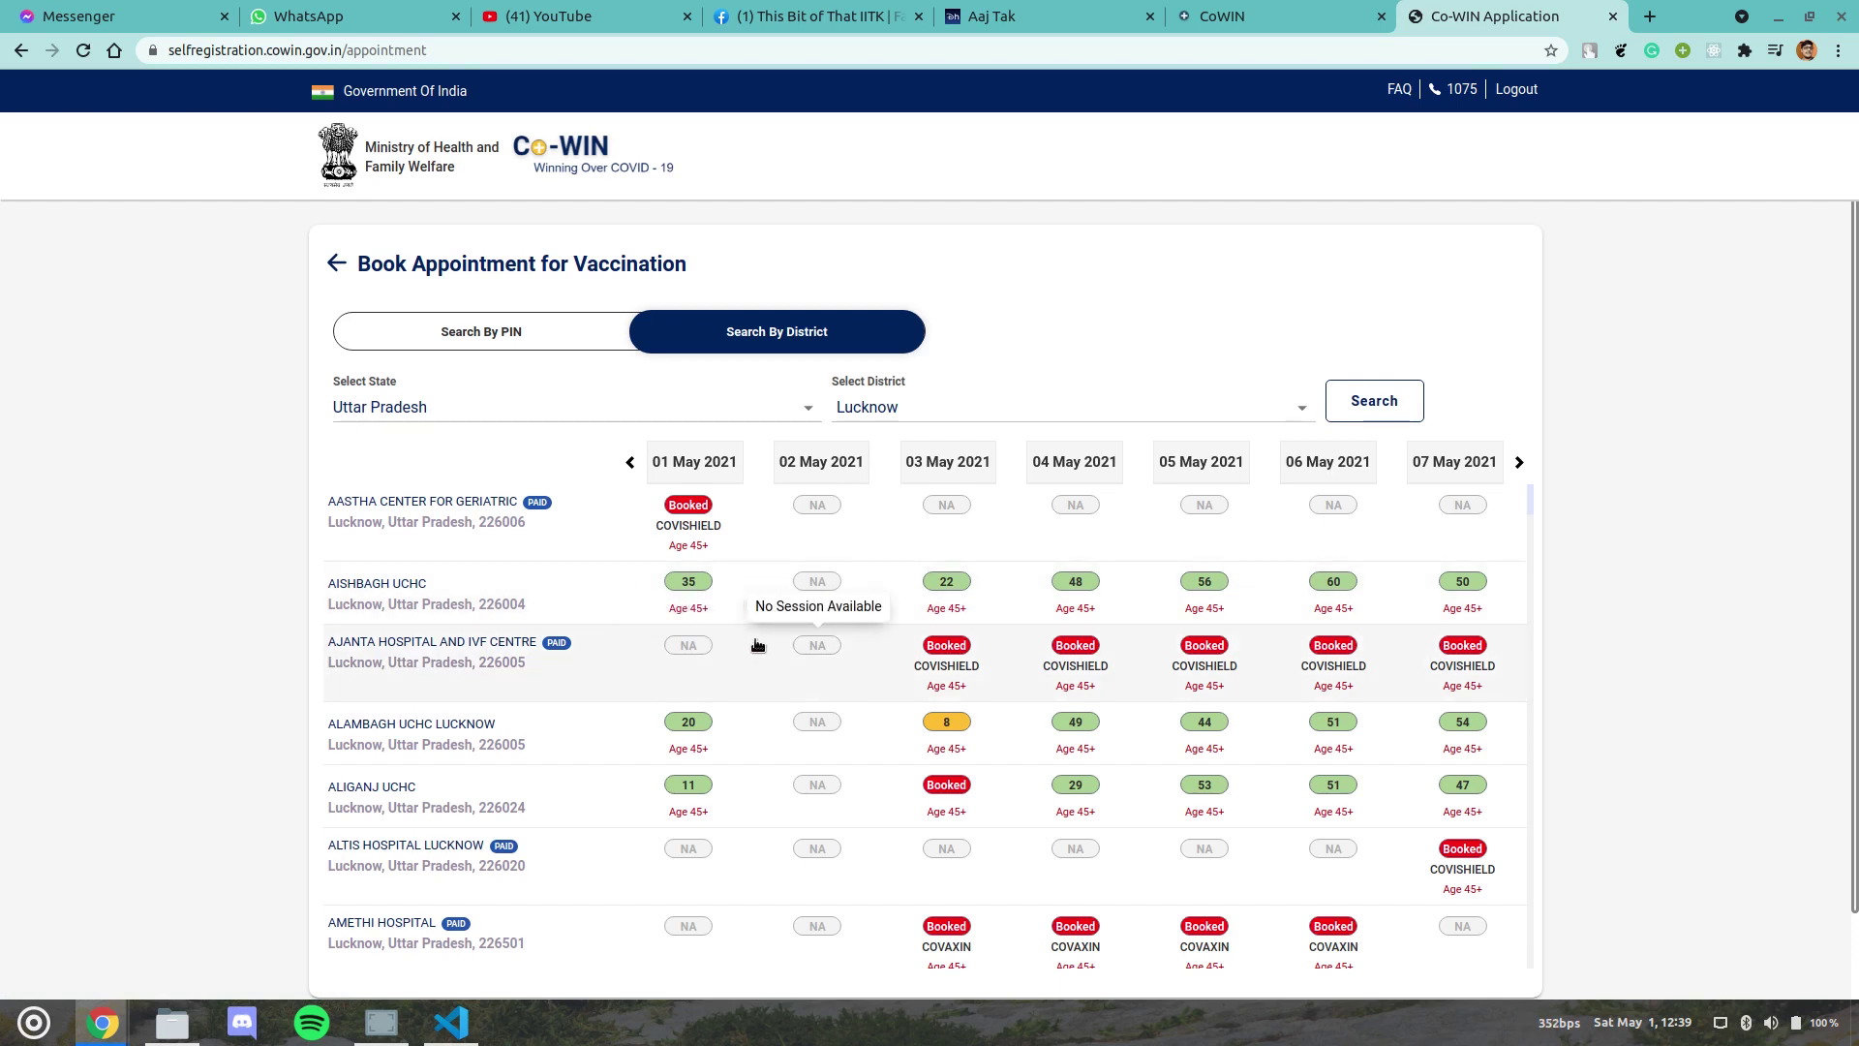
scroll(757, 645, "down", 1)
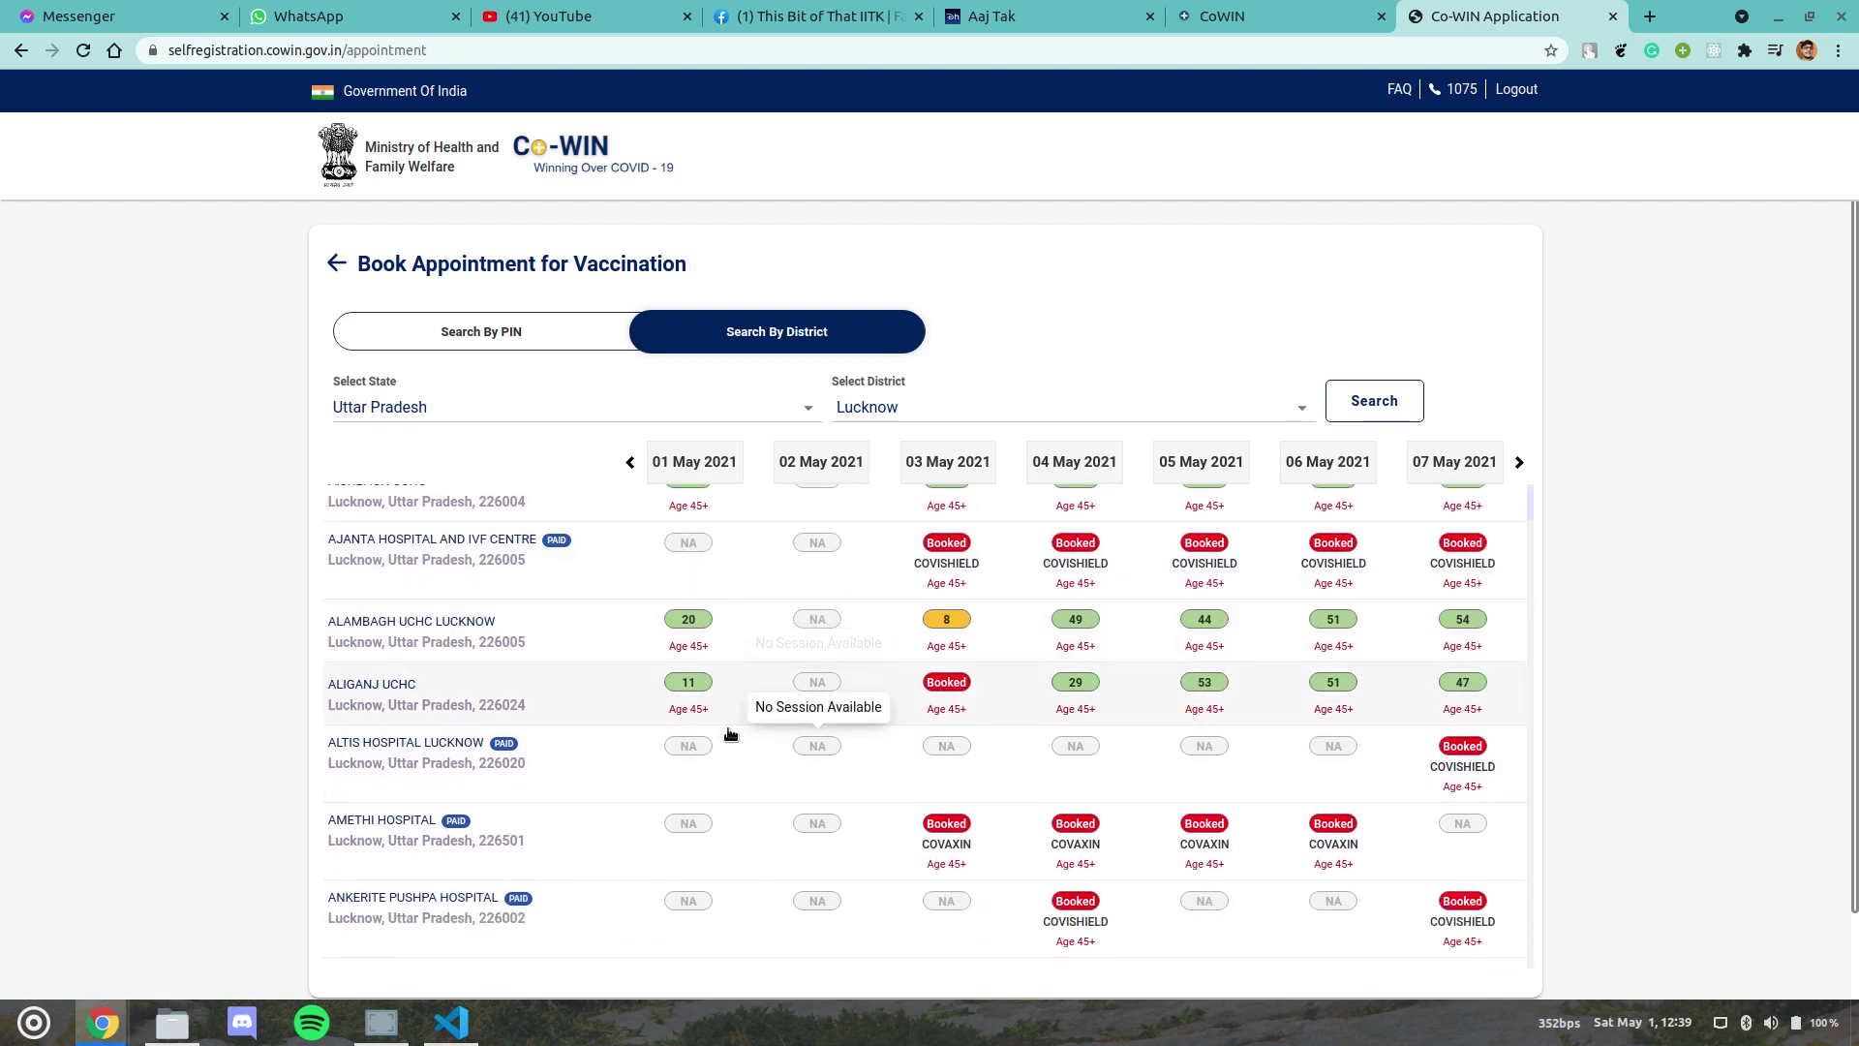
scroll(1065, 620, "up", 1)
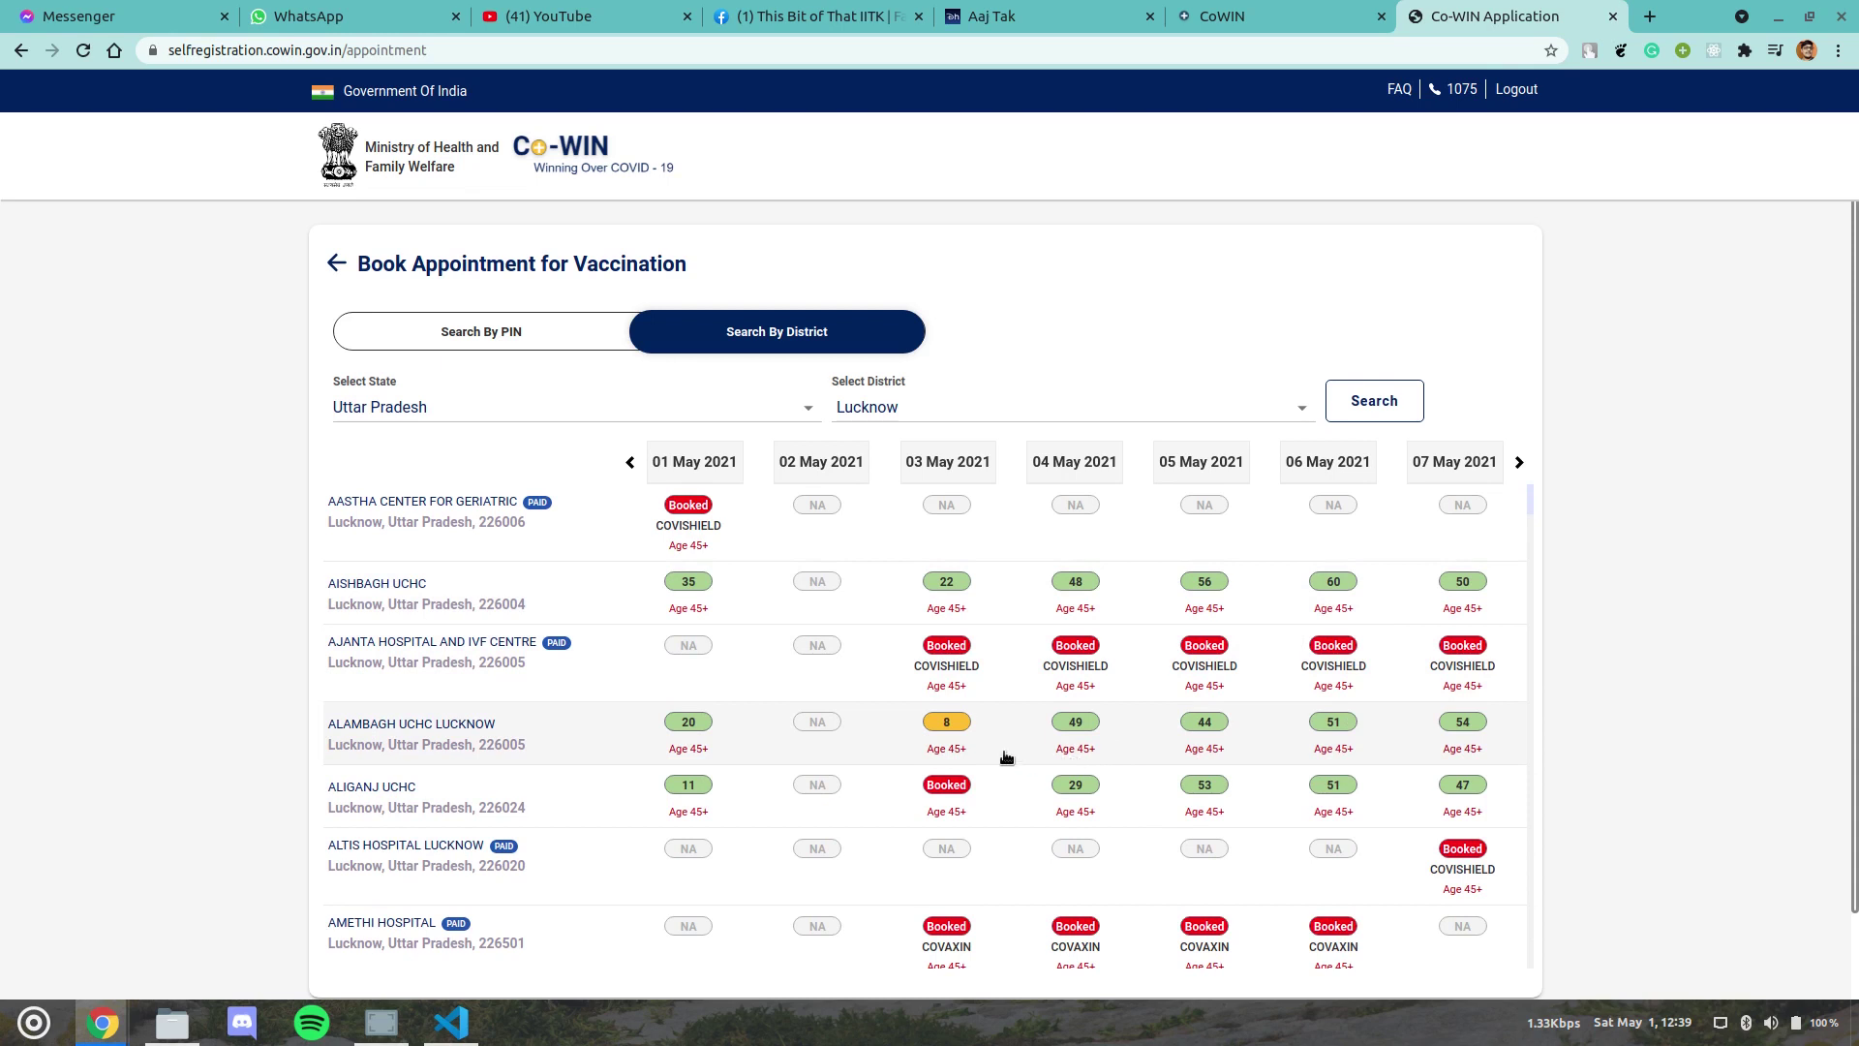
scroll(1005, 757, "down", 3)
scroll(1146, 757, "down", 5)
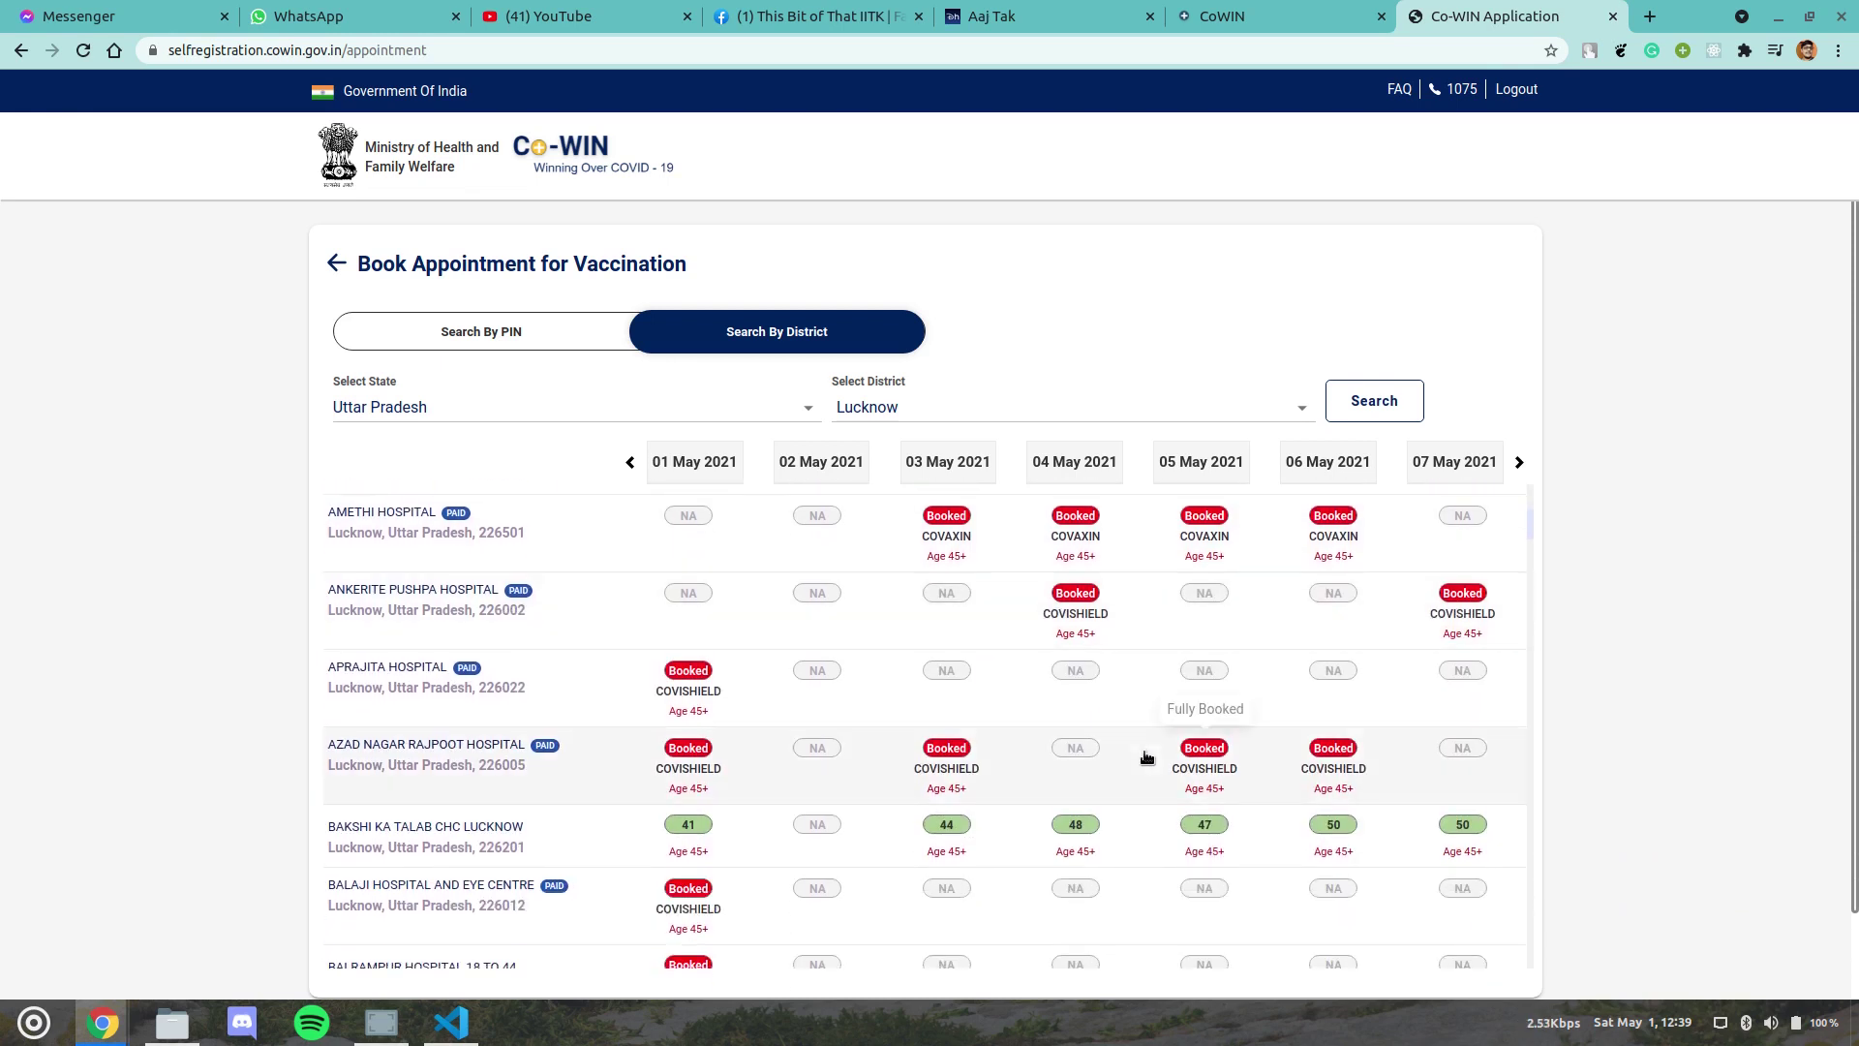
scroll(1146, 757, "down", 3)
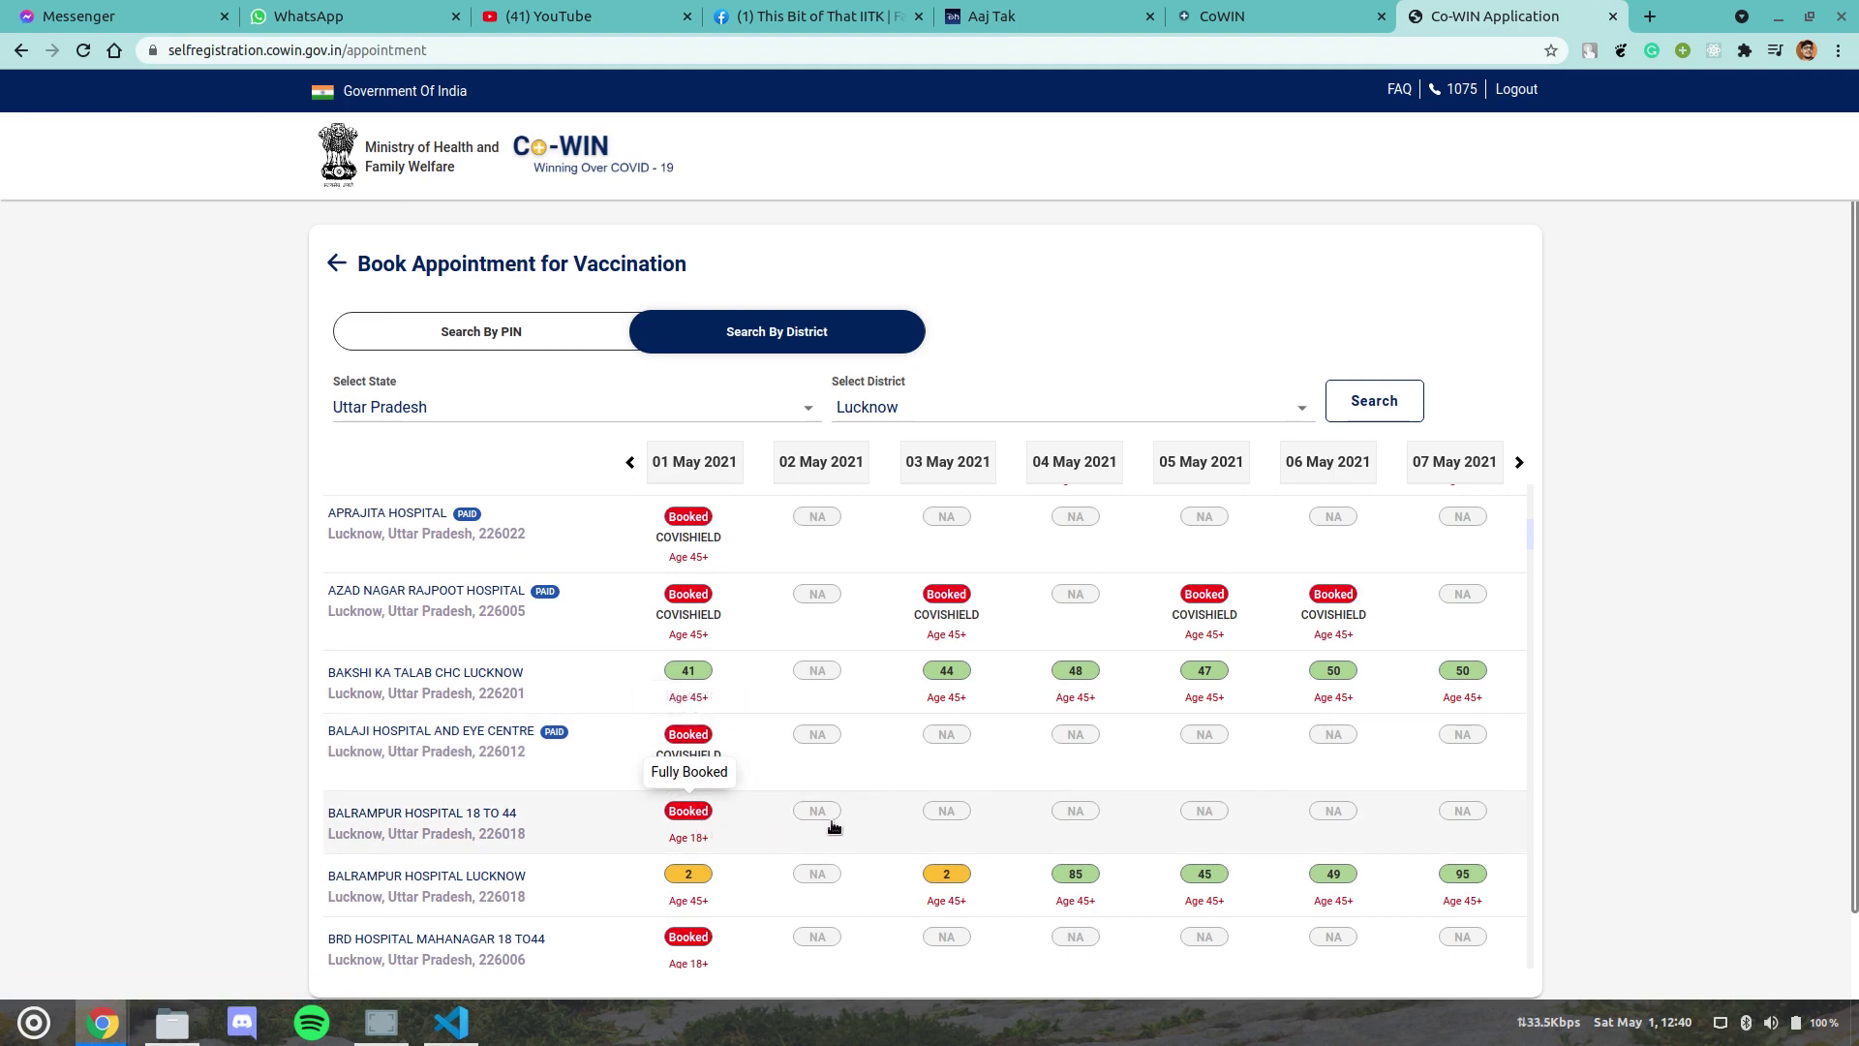
scroll(878, 804, "down", 3)
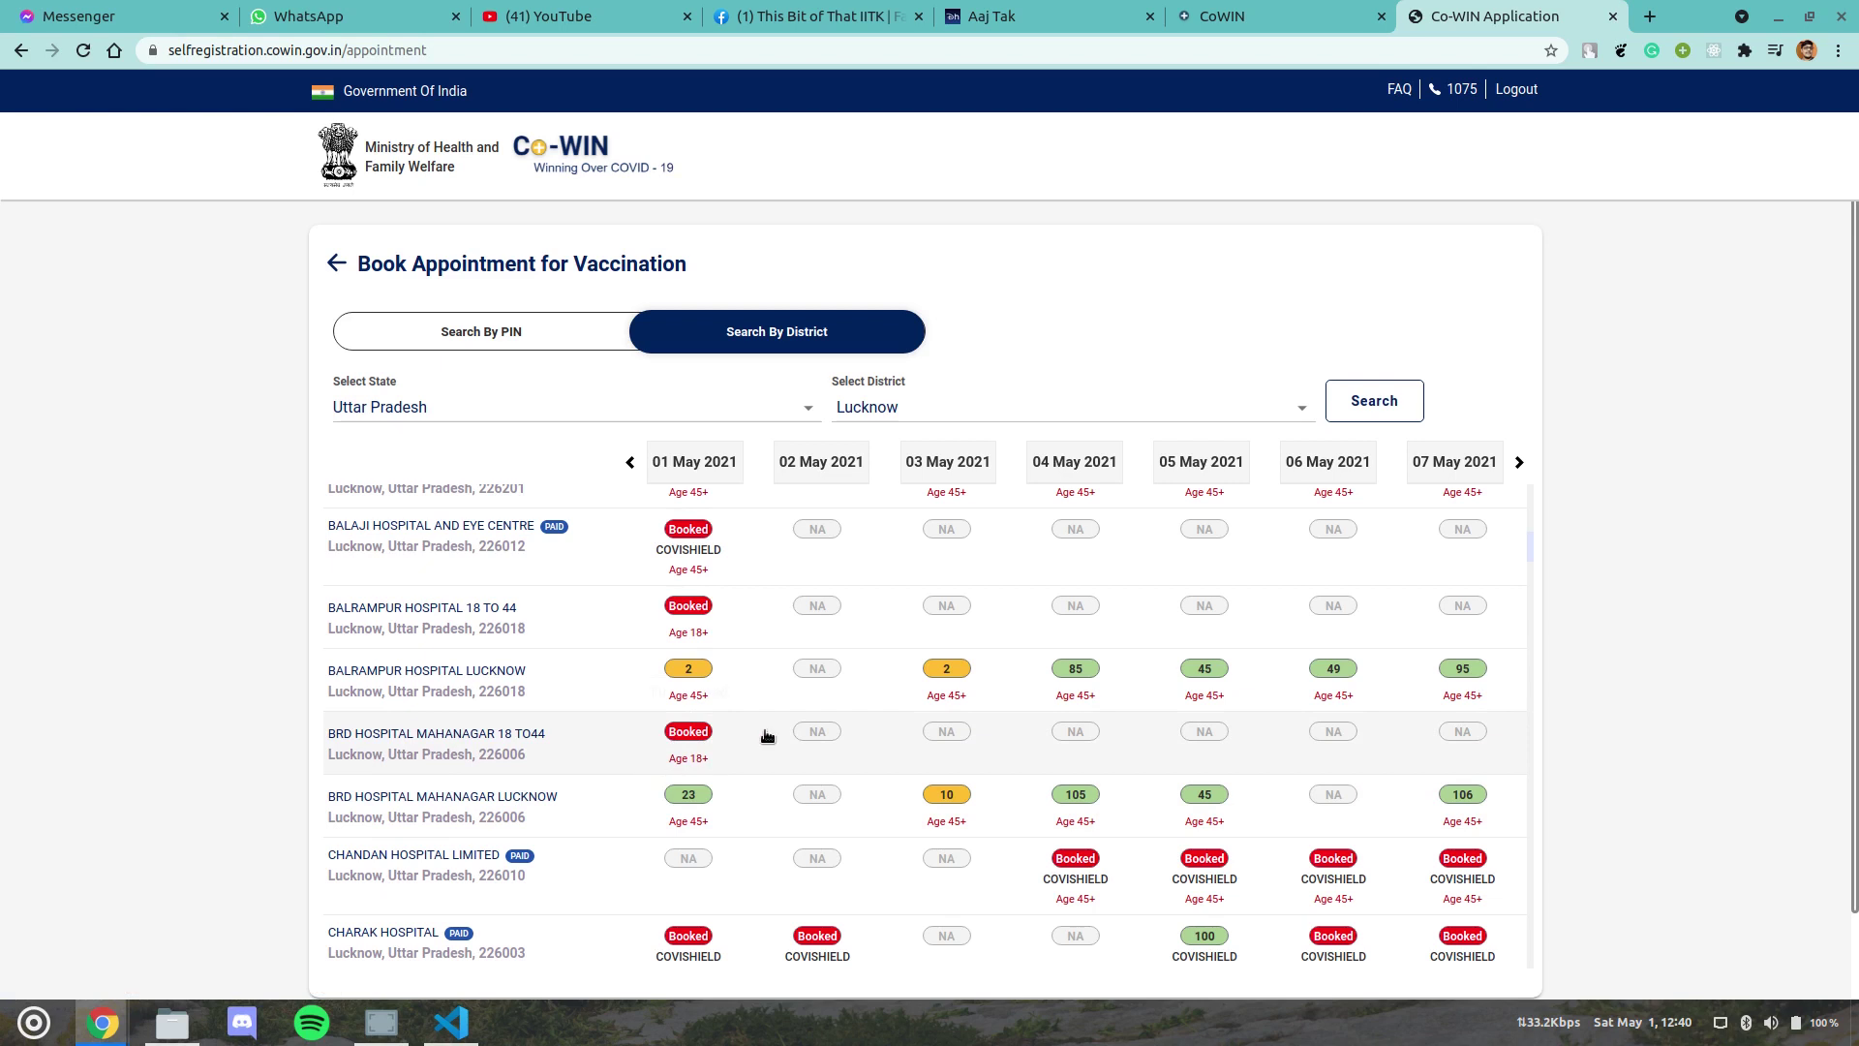
scroll(850, 718, "down", 2)
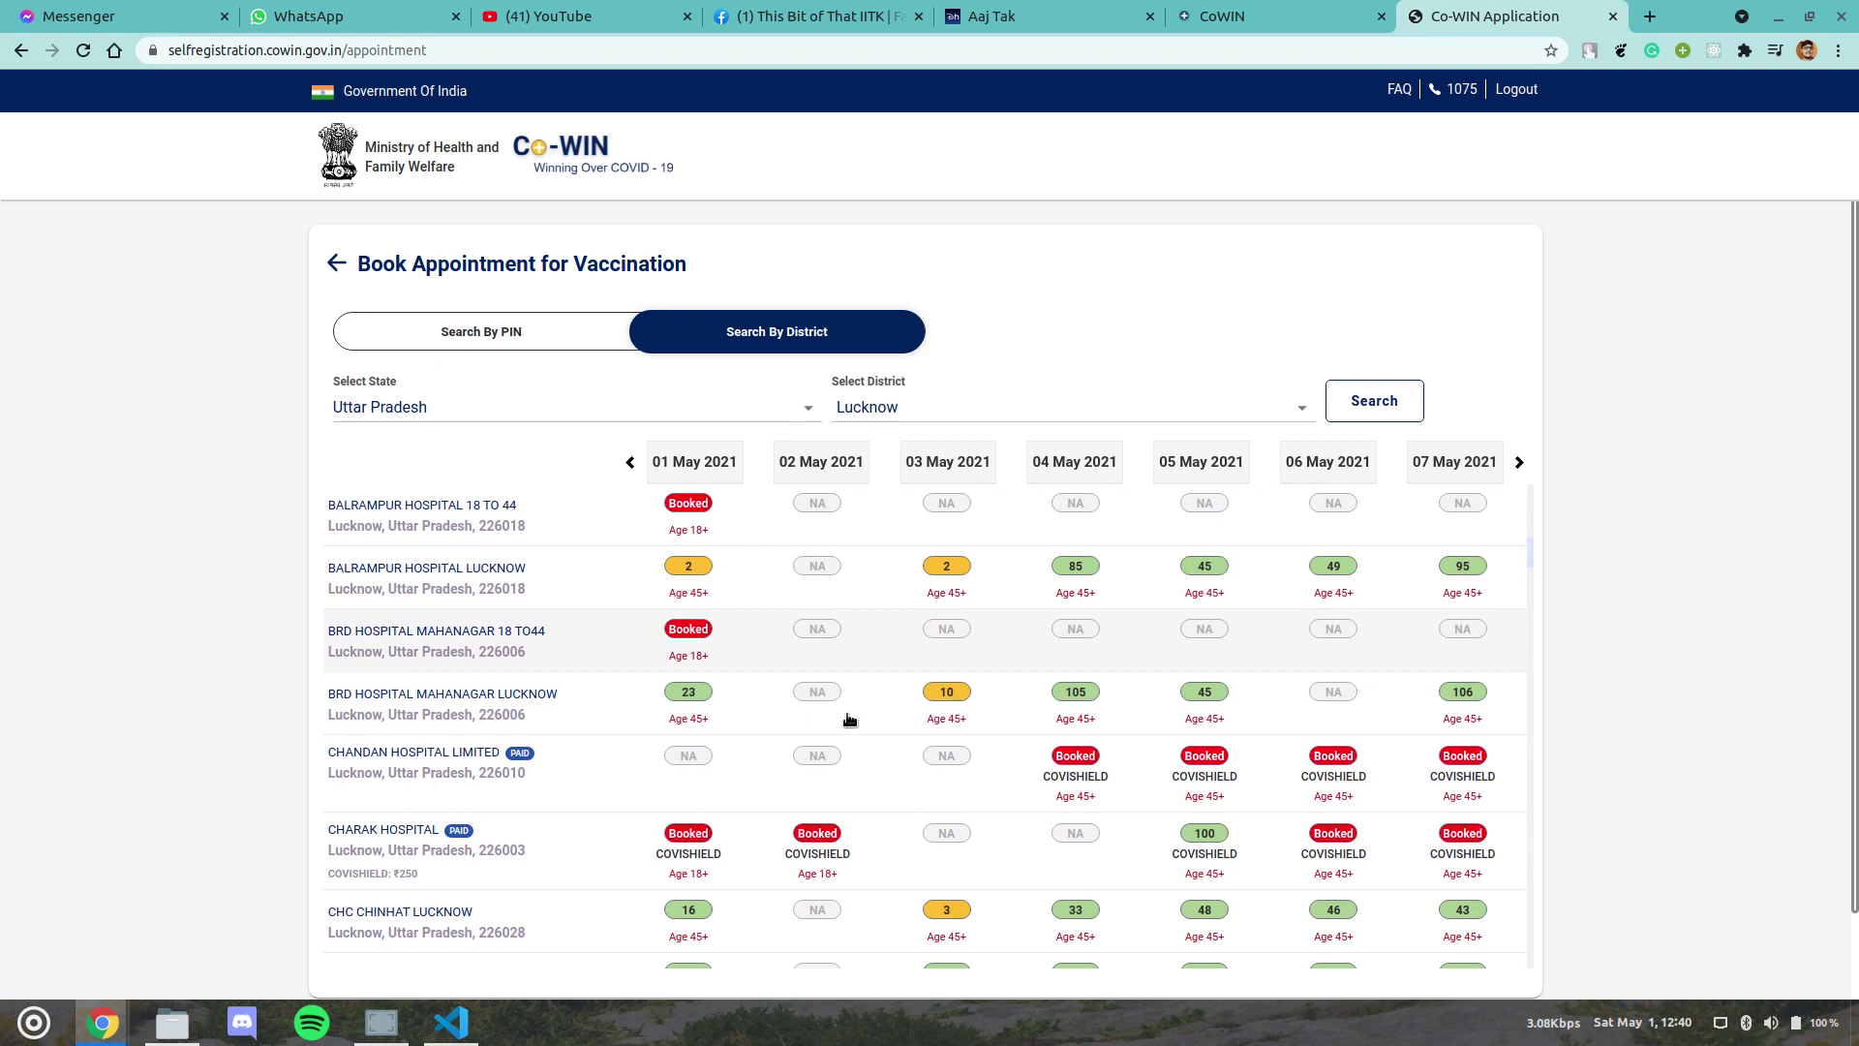
scroll(850, 719, "down", 2)
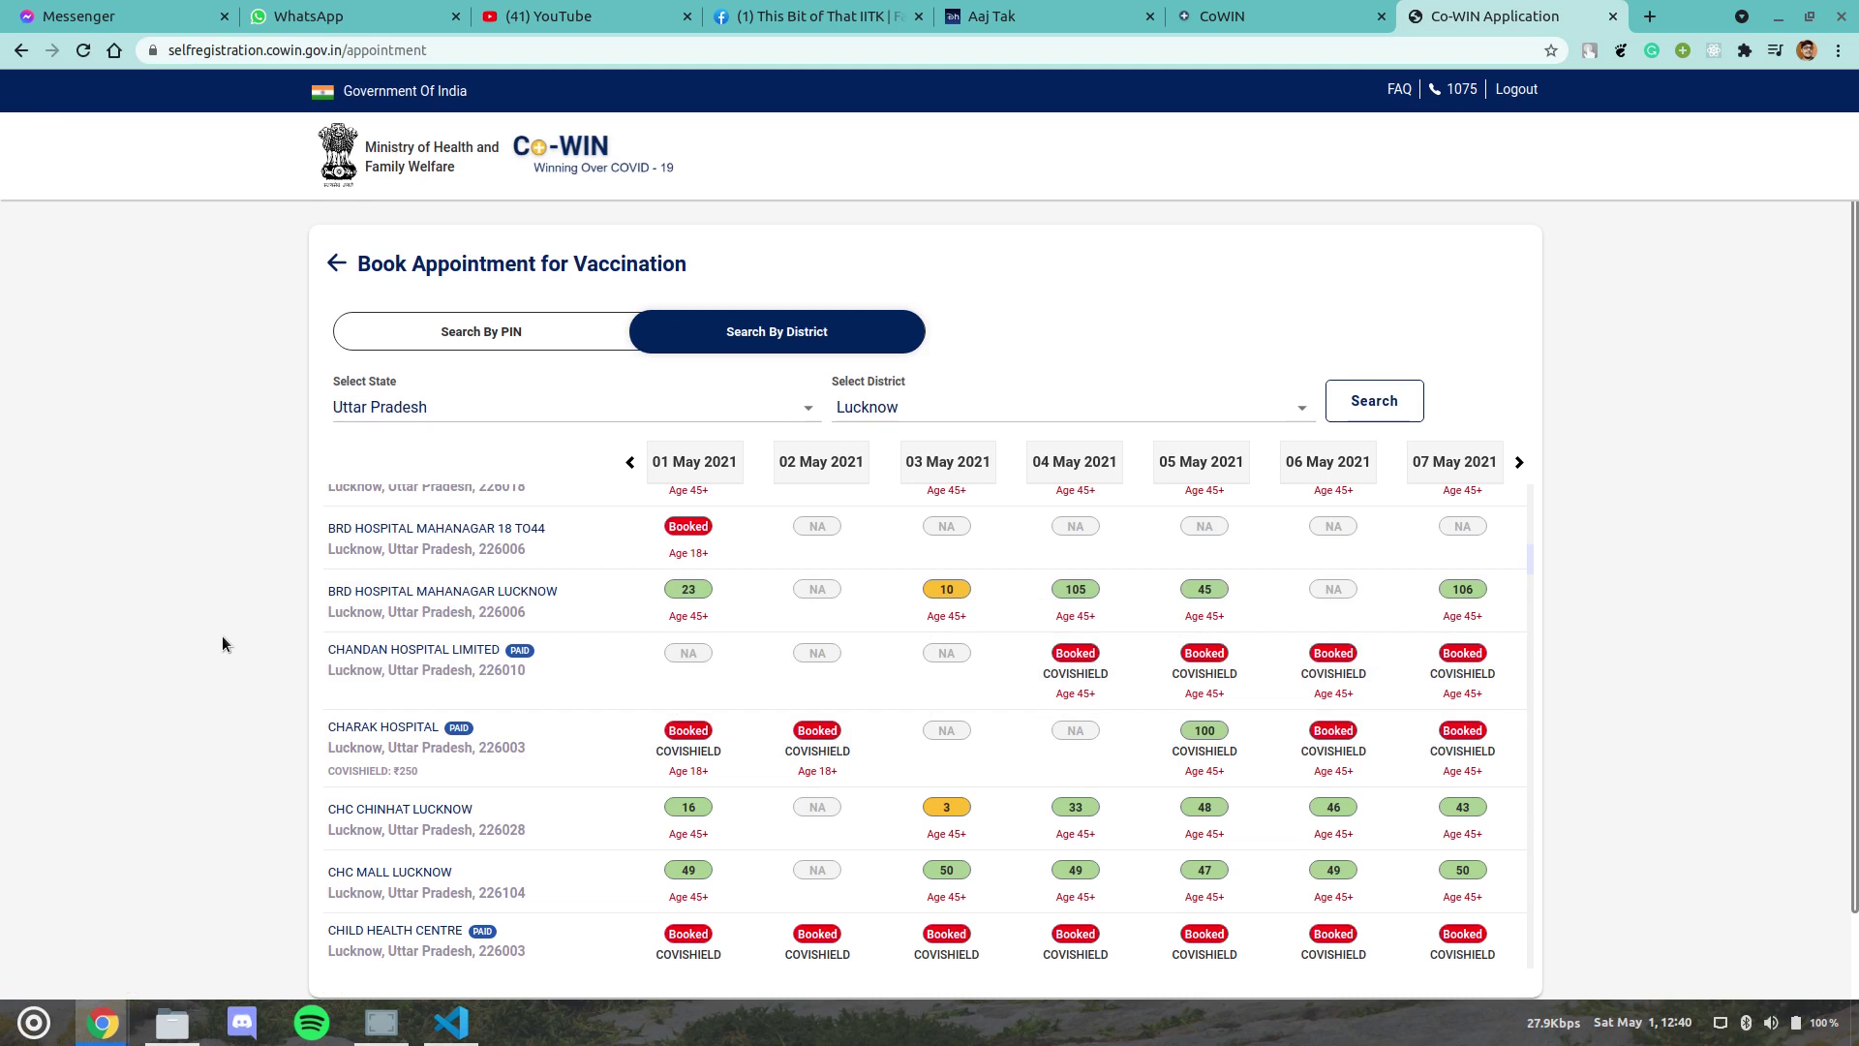
scroll(223, 635, "down", 2)
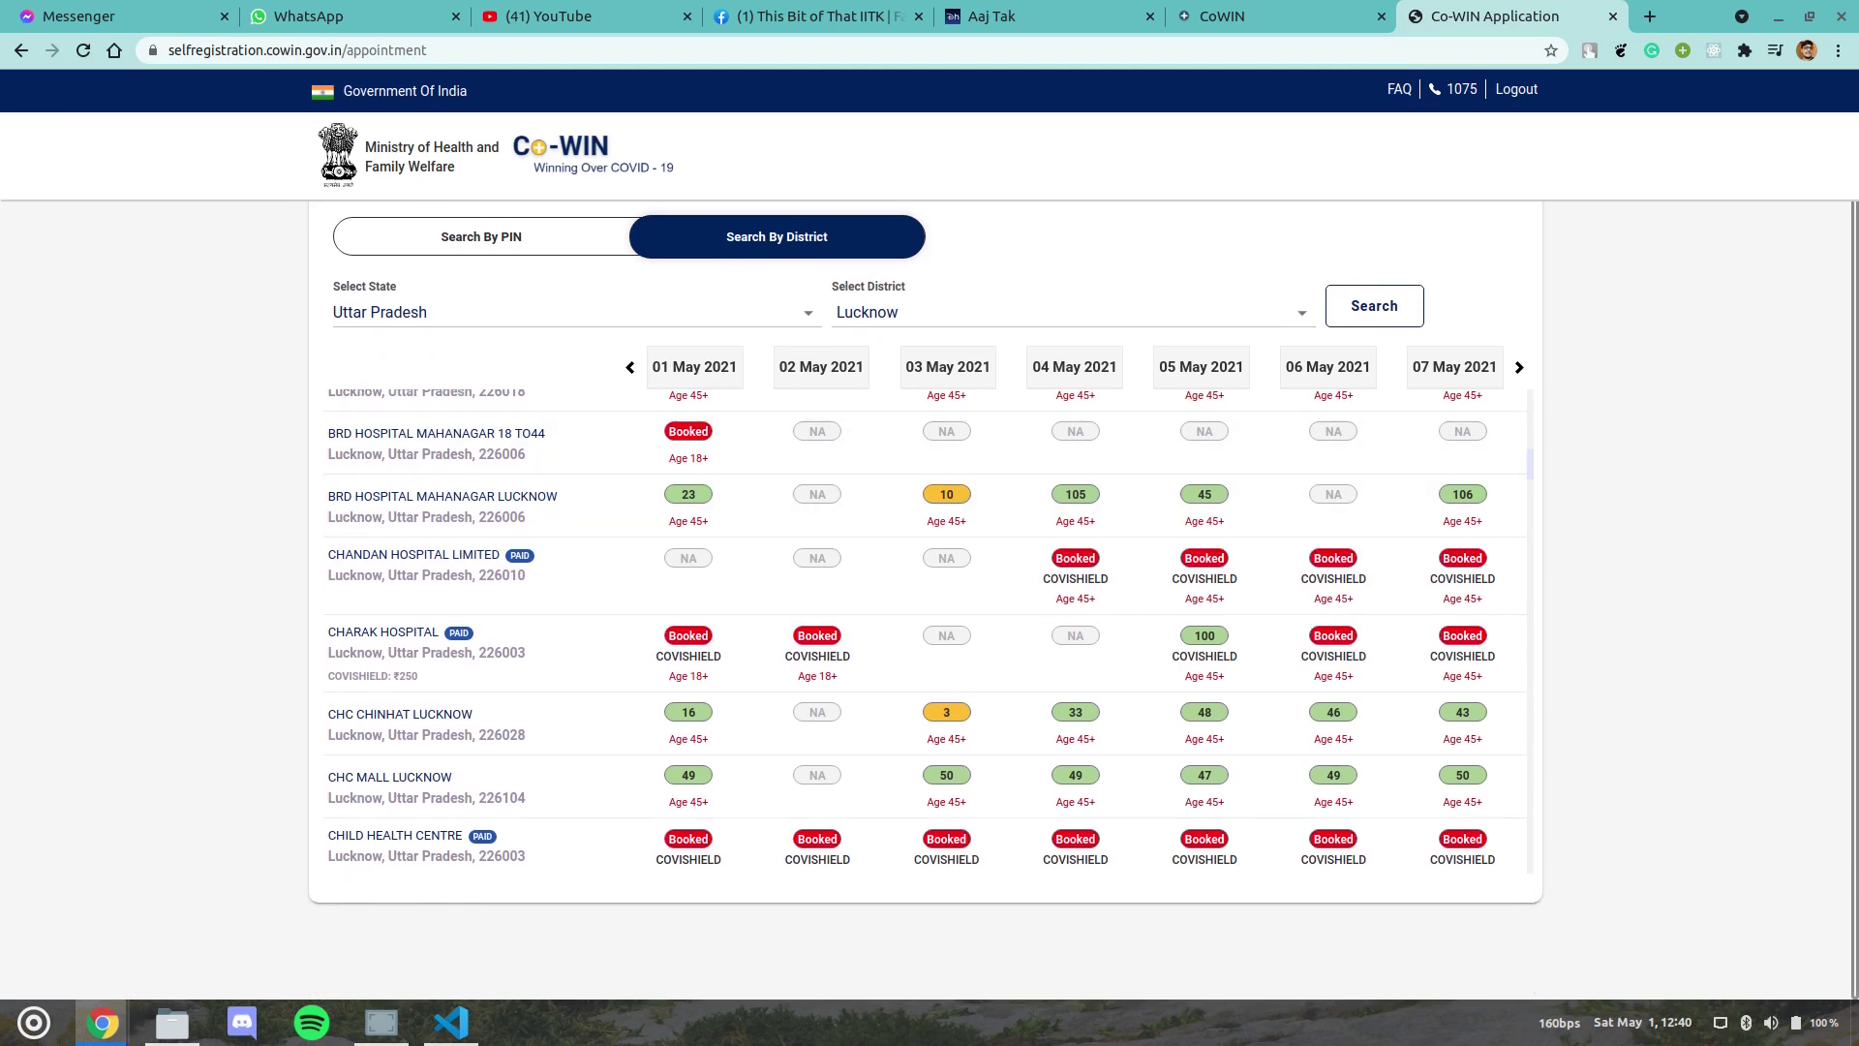